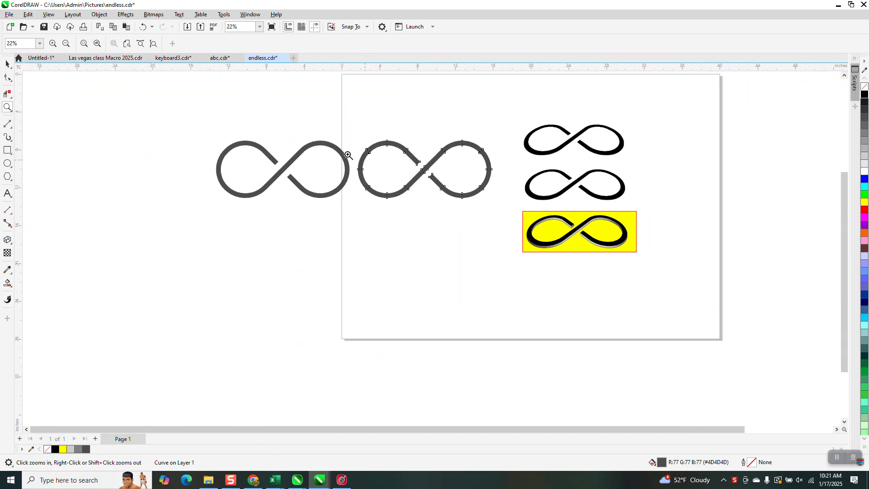
- Switch to Corel PHOTO-PAINT to view the black perspective infinity artwork, and return to the endless.cdr drawing in CorelDRAW
drag(346, 119, 463, 209)
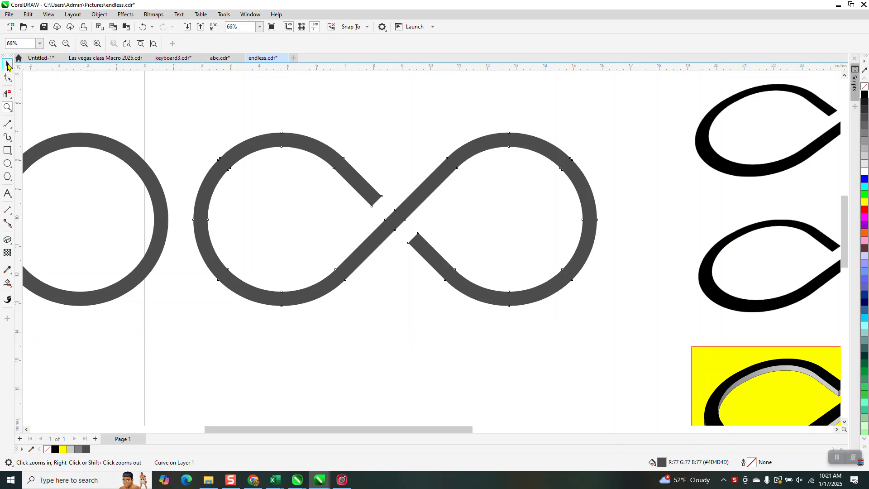
click(7, 64)
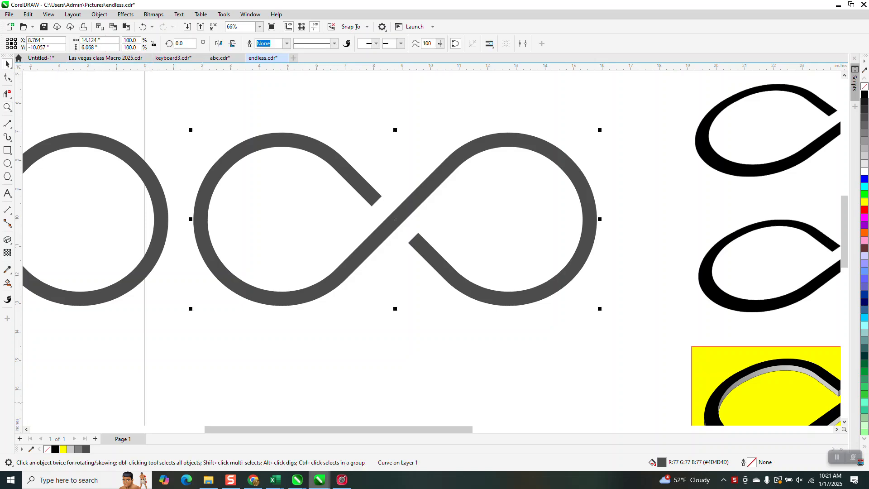
click(342, 479)
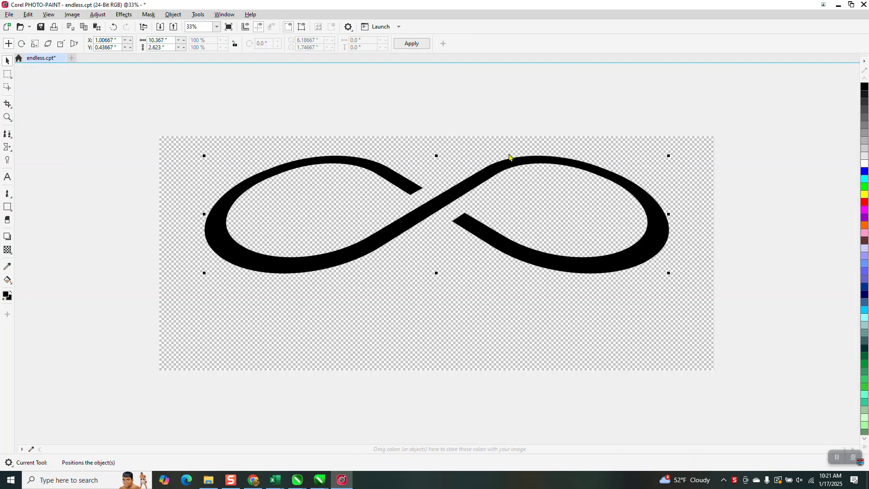
mouse_move(319, 479)
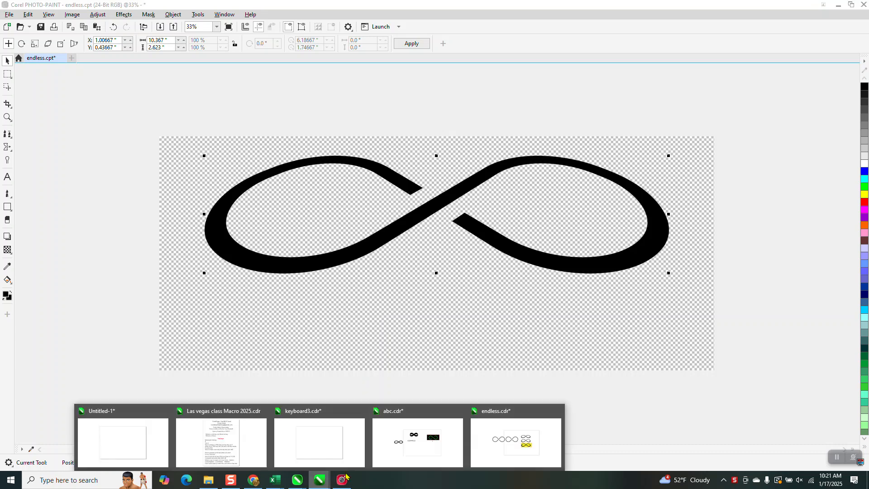
click(479, 427)
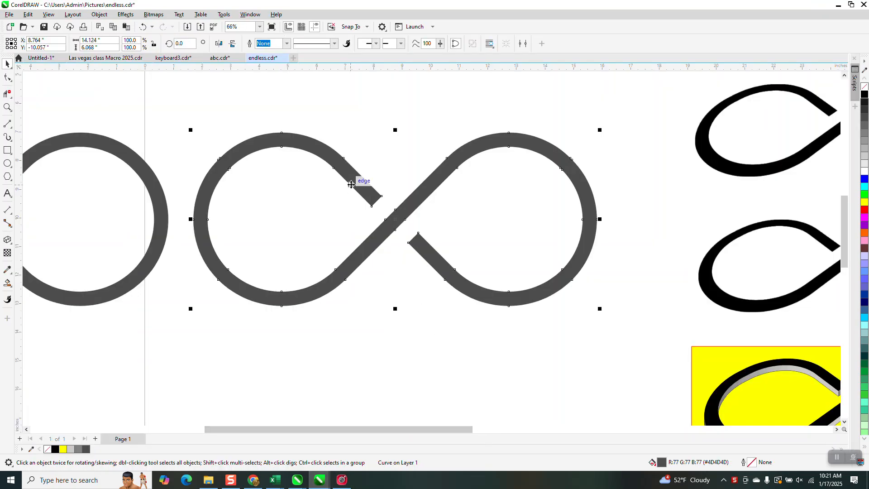
scroll(354, 182, down, 1)
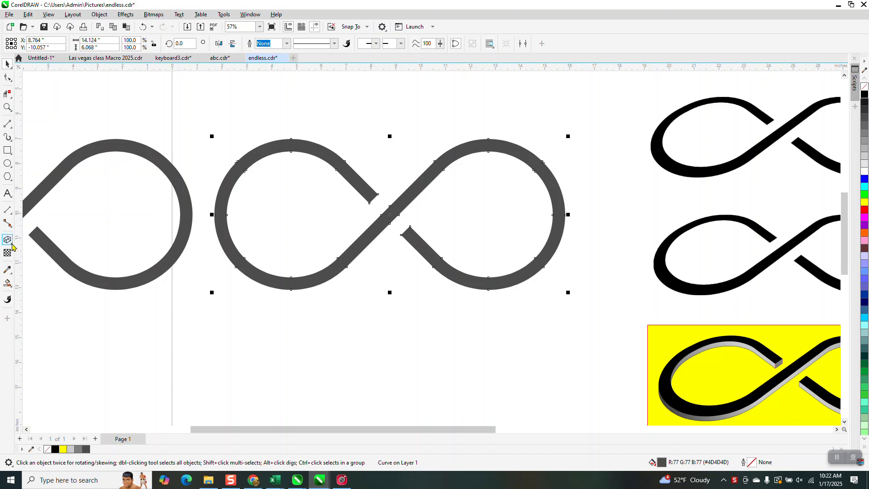
- Remove the fill from the grey infinity symbol on the page and give it a black outline
click(12, 244)
click(8, 65)
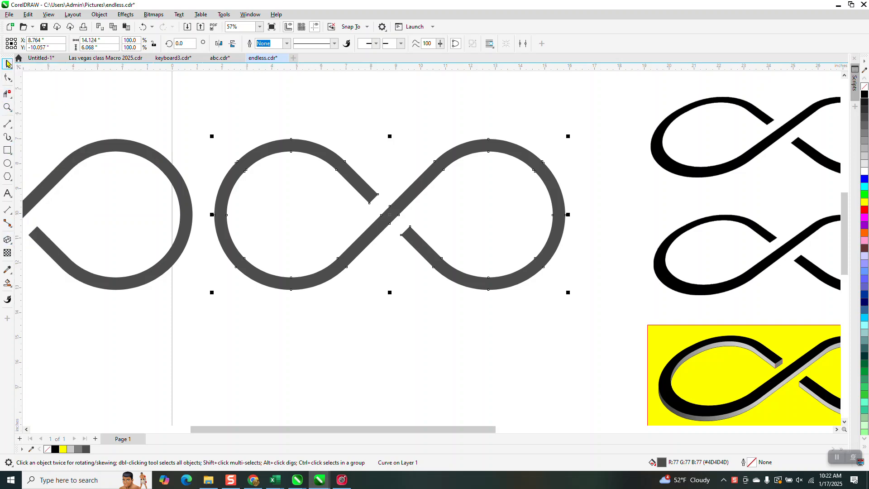
click(864, 87)
right_click(864, 95)
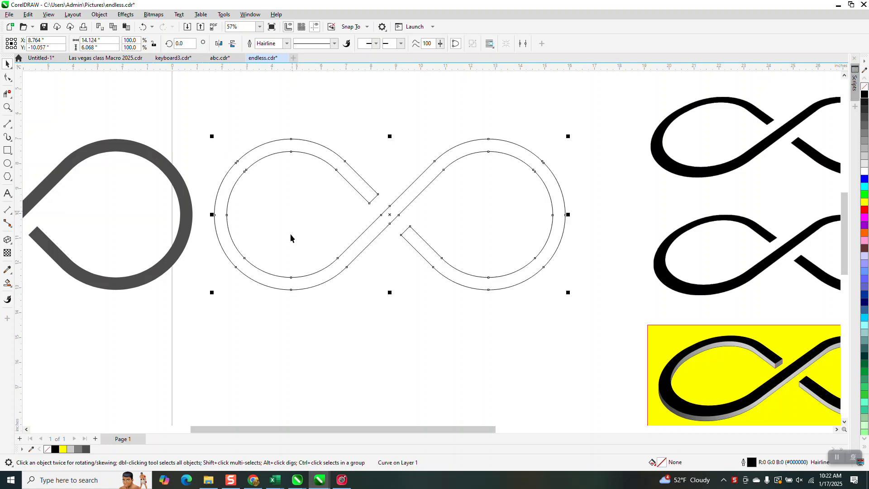
- Extrude the infinity outline downward and place the vanishing point almost straight below its centre
click(7, 240)
drag(385, 247, 380, 323)
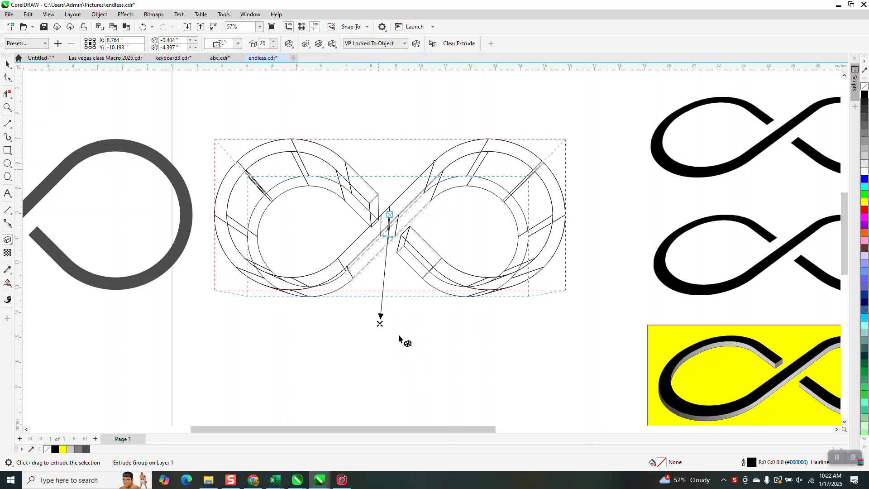
drag(380, 323, 386, 324)
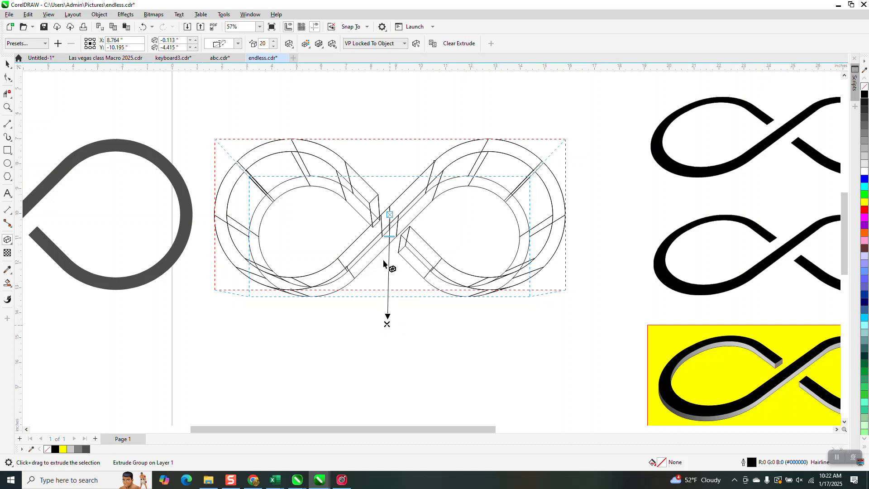
- Rotate the extrusion in 3D so the infinity face tilts back into a flattened perspective view
click(289, 44)
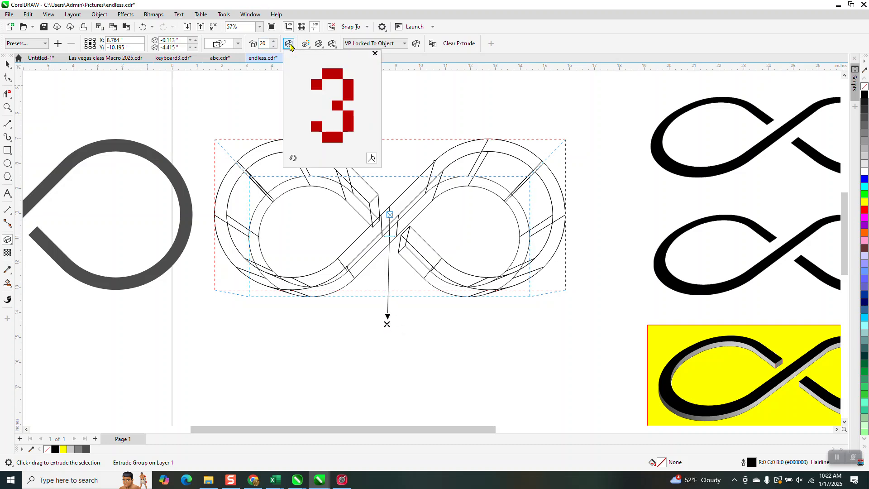
drag(332, 141, 333, 129)
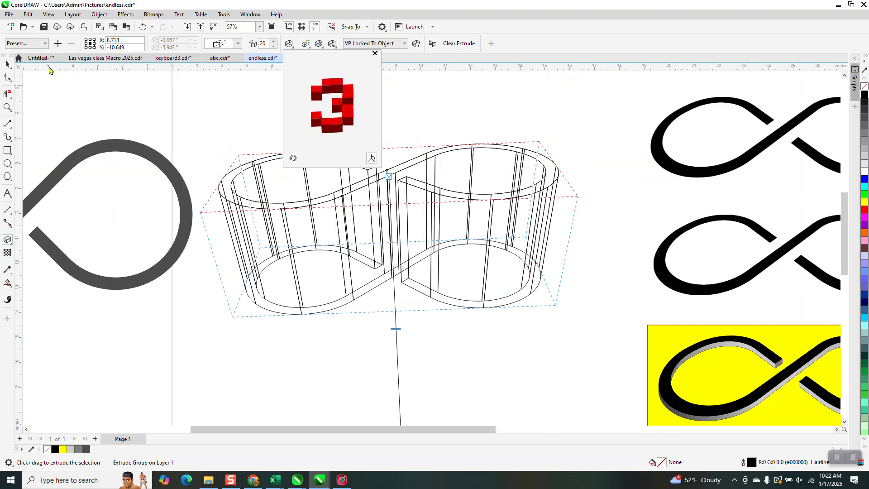
click(66, 89)
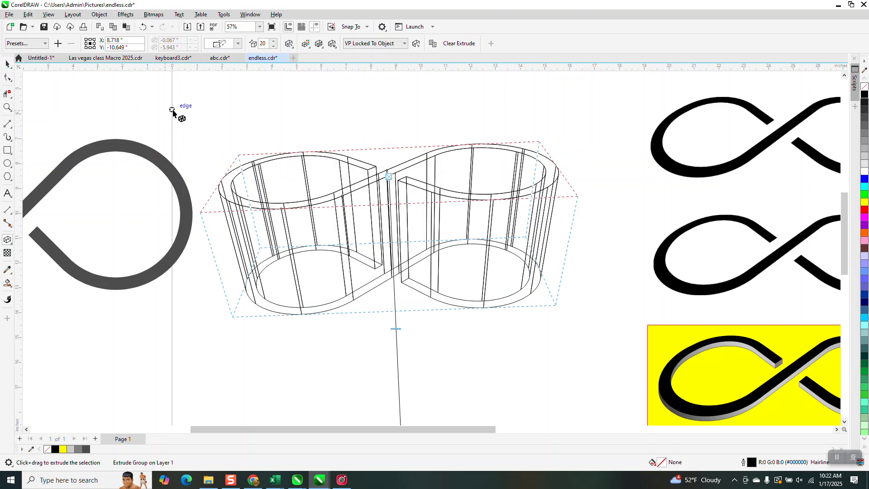
- Break the extrude group apart and move the tilted infinity face above the remaining extrusion lines
click(99, 15)
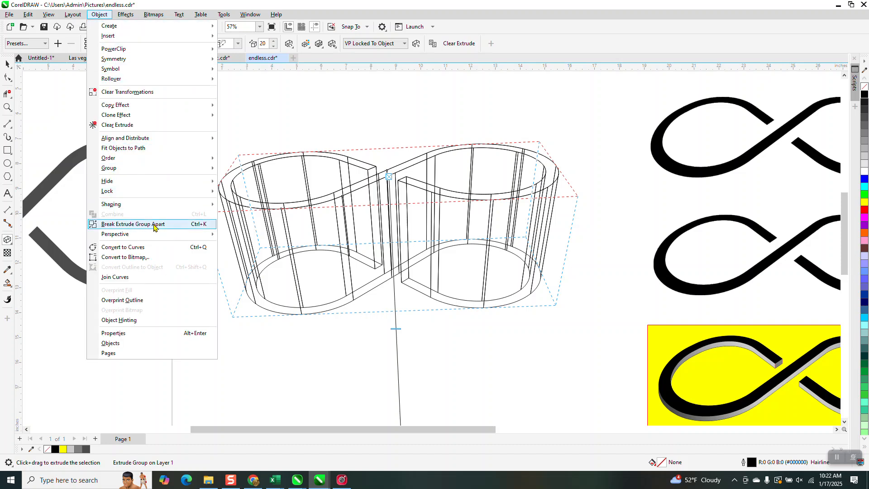
click(153, 225)
click(7, 64)
click(112, 85)
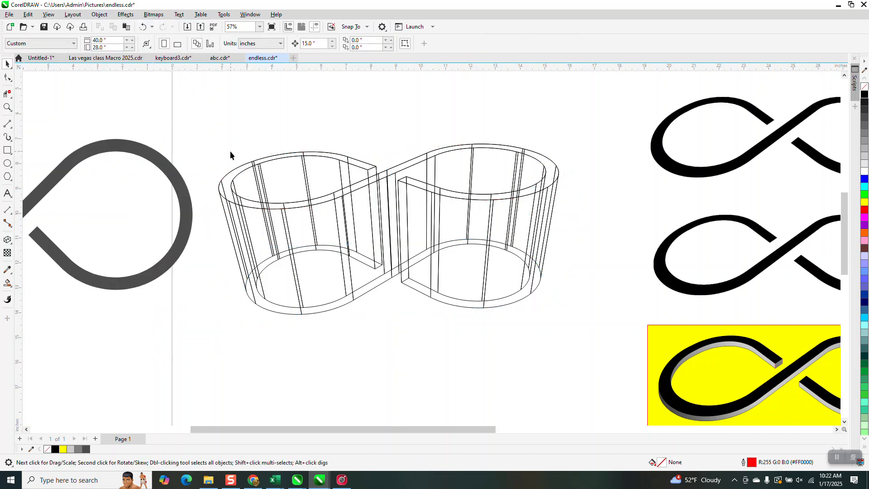
drag(240, 168, 243, 99)
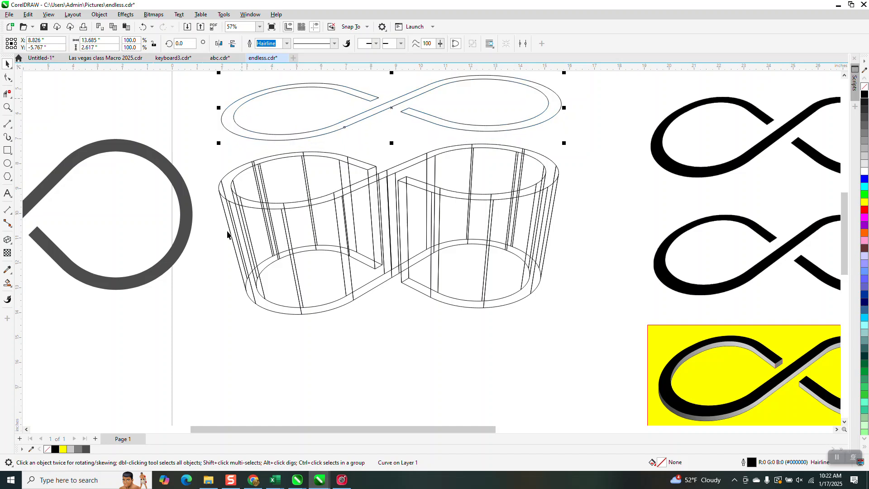
- Delete the group of leftover extrusion lines and move the tilted infinity outline down into their place
click(225, 184)
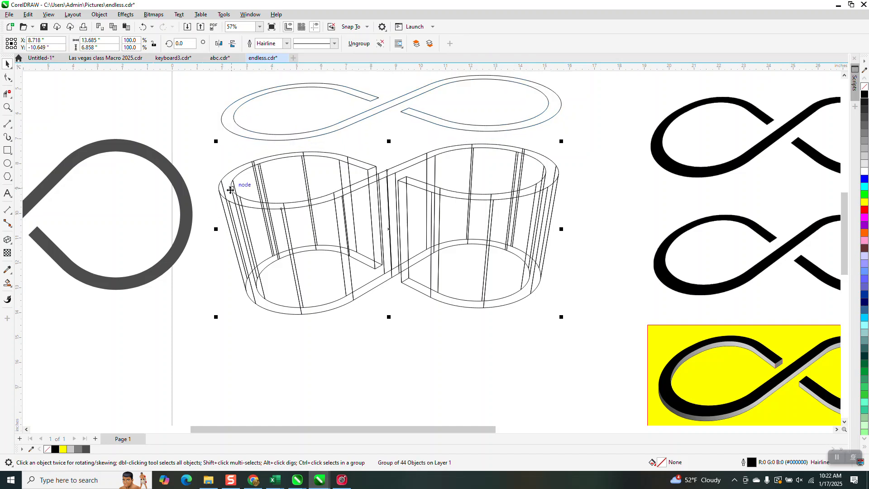
key(Delete)
drag(430, 123, 437, 245)
- Move the remaining grey infinity symbol to the page's upper-right corner, above the black samples
scroll(381, 239, down, 4)
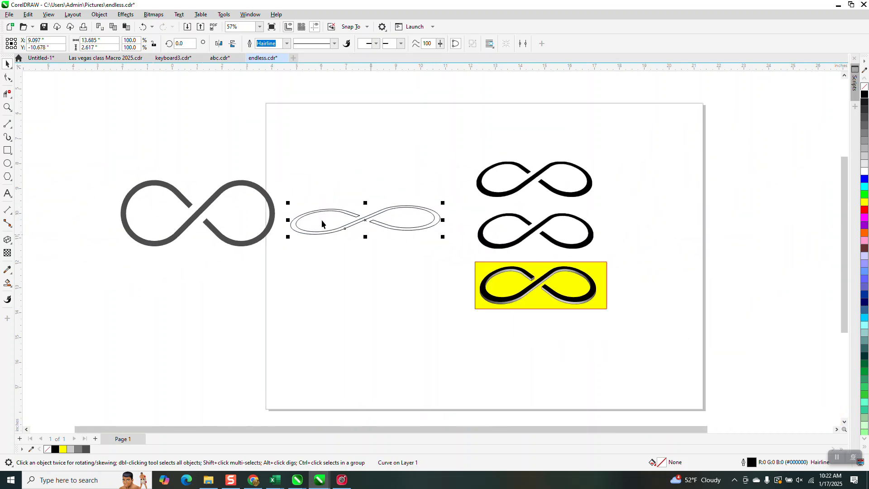
drag(272, 193, 685, 111)
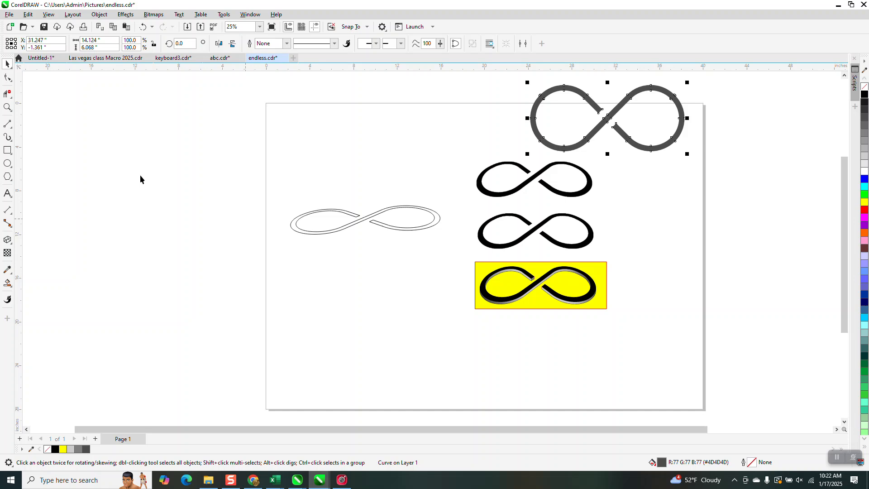
- Duplicate the tilted infinity outline 15 inches to its left and fill the copy with black
click(7, 107)
drag(246, 177, 512, 286)
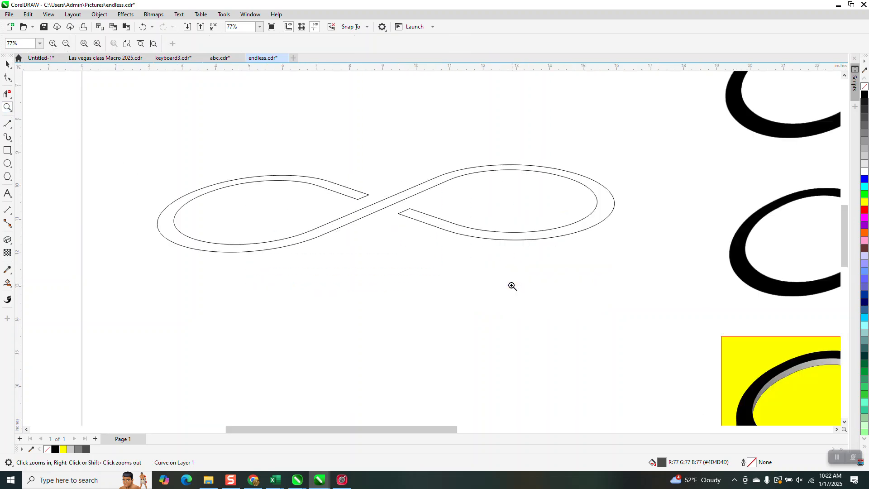
right_click(439, 213)
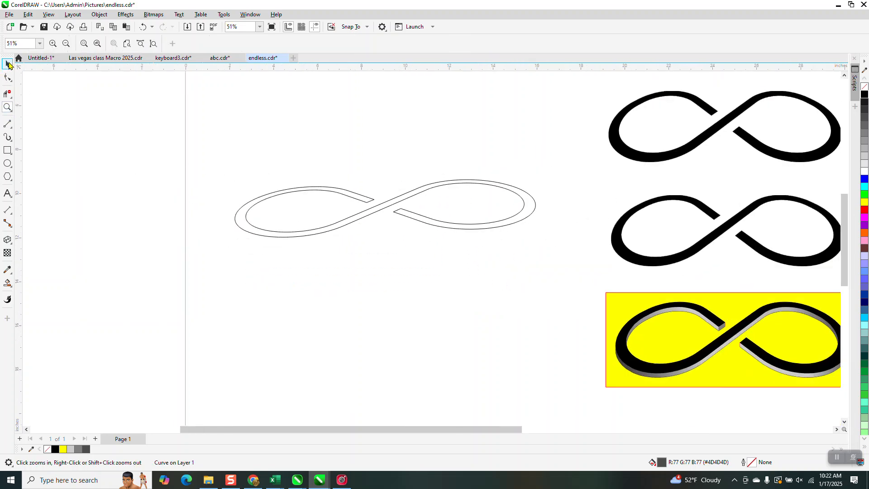
click(7, 63)
click(395, 200)
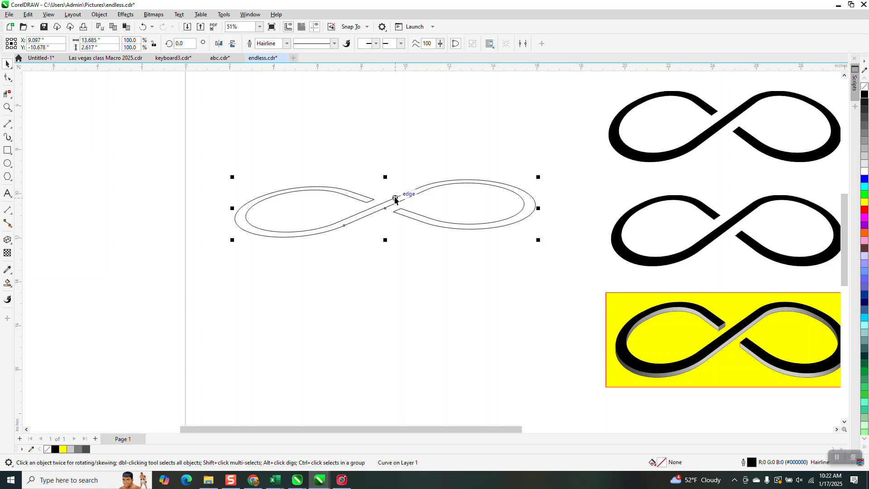
key(ctrl+d)
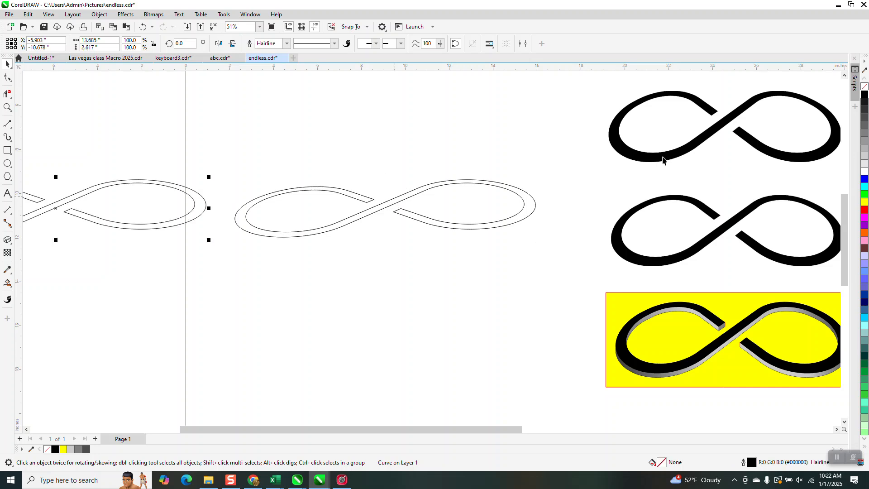
click(864, 94)
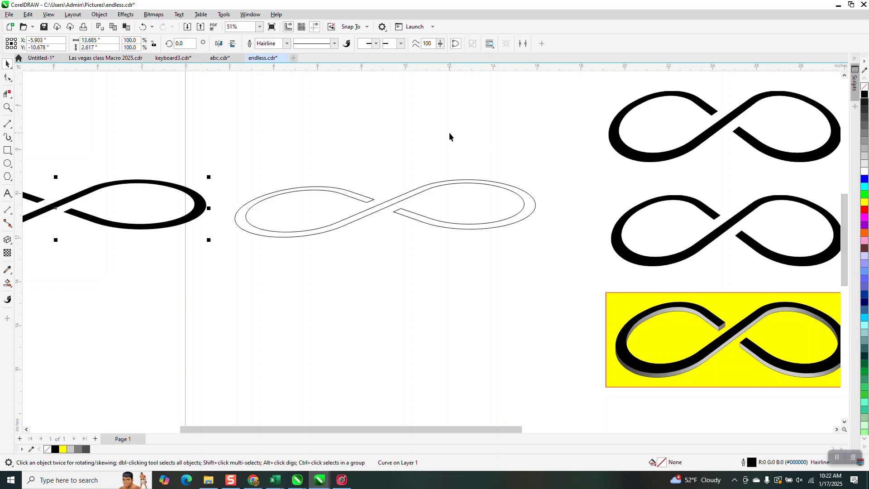
- Place a copy of the unfilled infinity outline about 0.17 inches straight below the original
click(398, 202)
click(7, 108)
drag(209, 149, 559, 297)
click(7, 63)
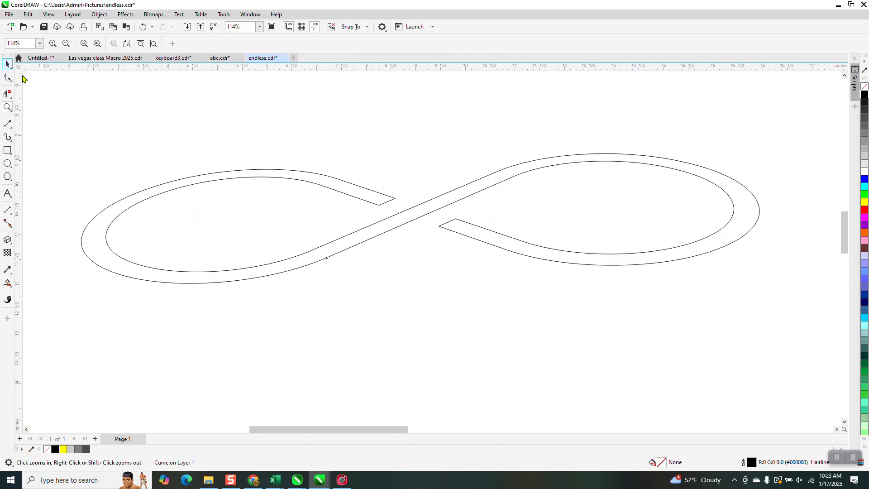
click(412, 215)
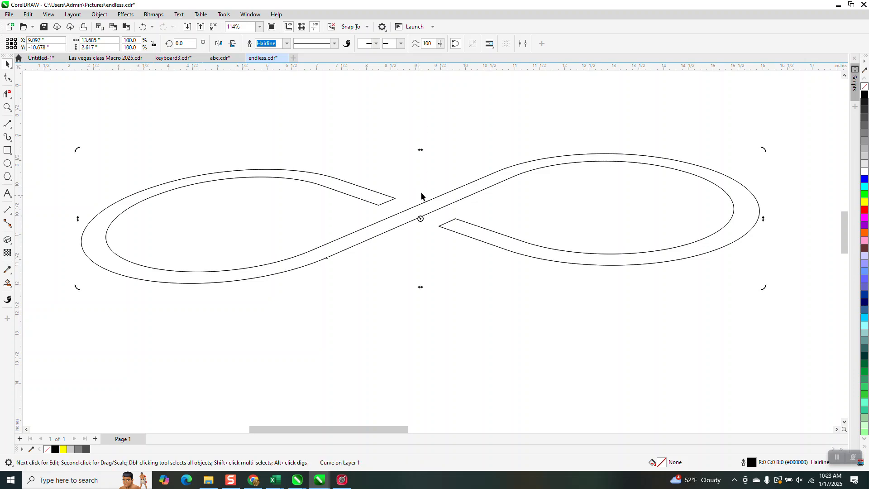
click(428, 204)
click(425, 217)
drag(424, 217, 425, 229)
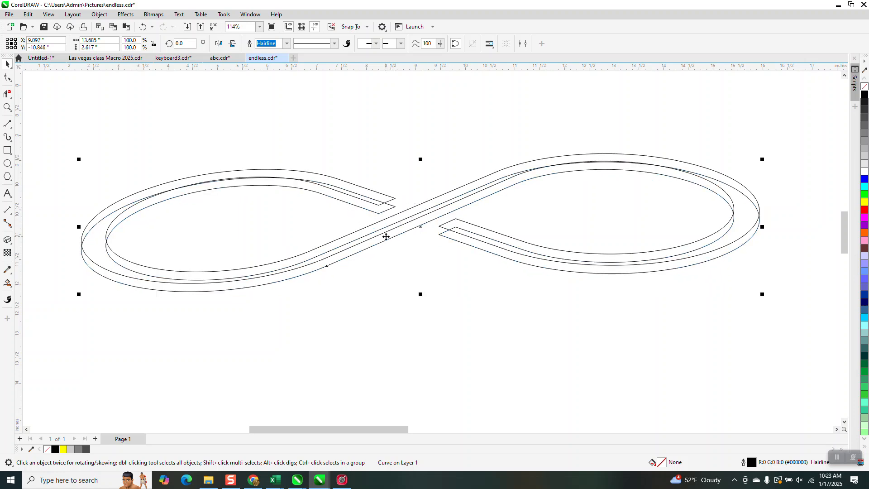
- Draw two vertical lines joining the corners of the two overlapping outlines at the left loop's open end
click(6, 108)
drag(305, 172, 450, 254)
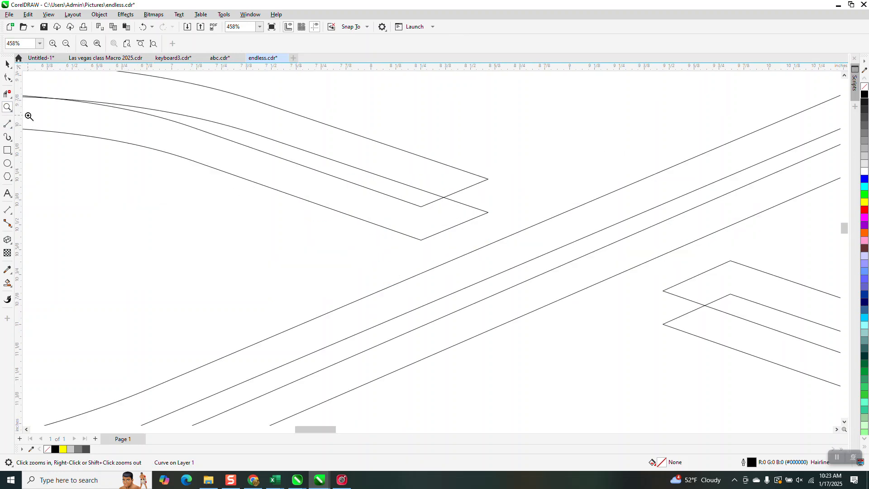
click(8, 93)
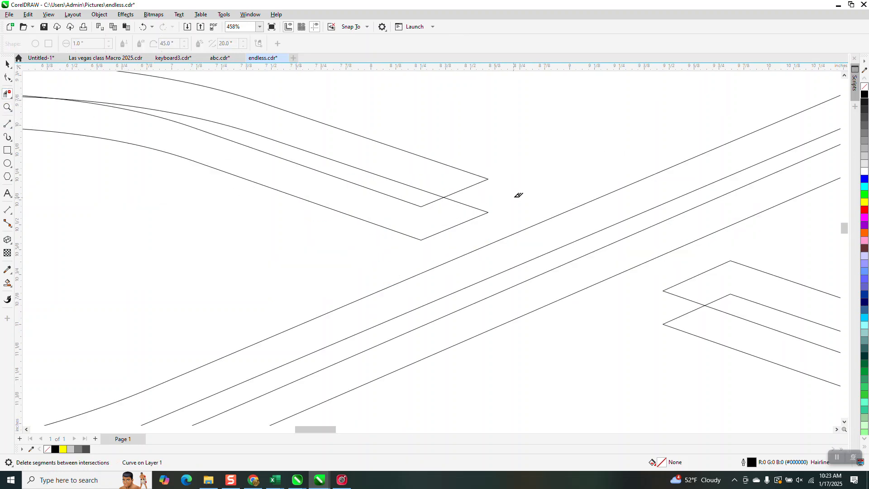
click(7, 123)
drag(490, 182, 489, 211)
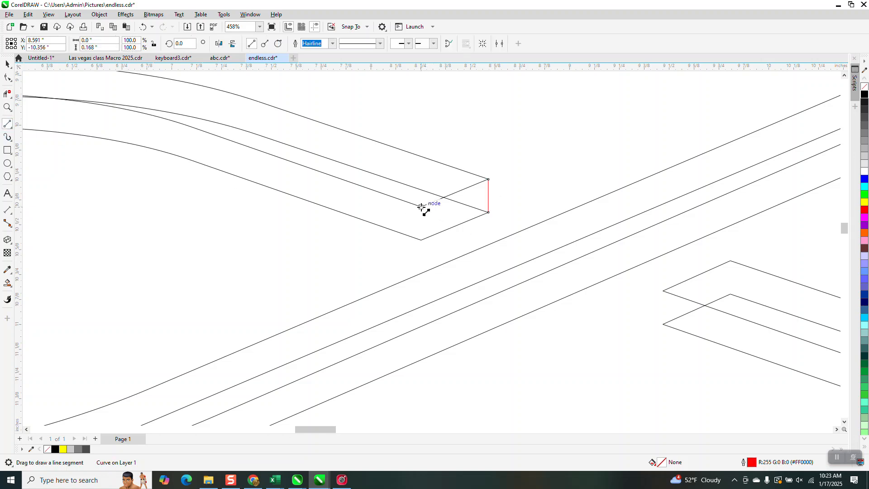
drag(422, 208, 421, 235)
- Delete the crossing segment inside the left loop's end and extend the short vertical line to meet the lower corner
click(7, 94)
click(470, 205)
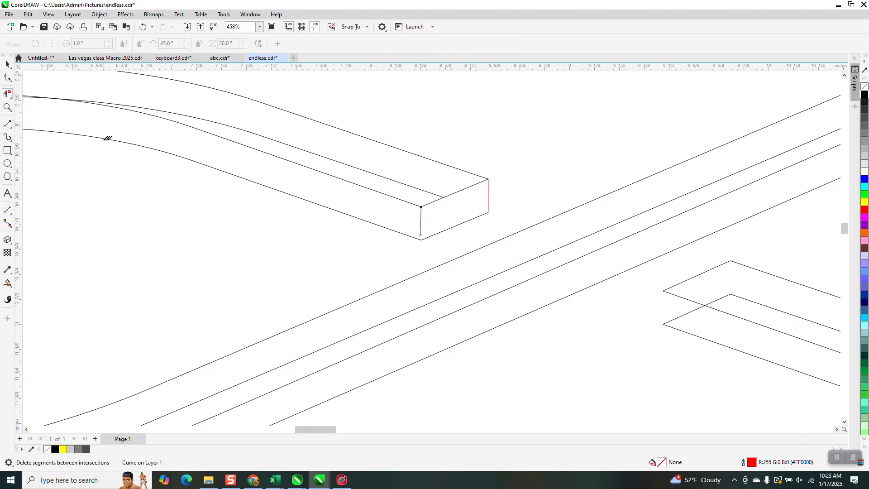
click(7, 78)
click(38, 81)
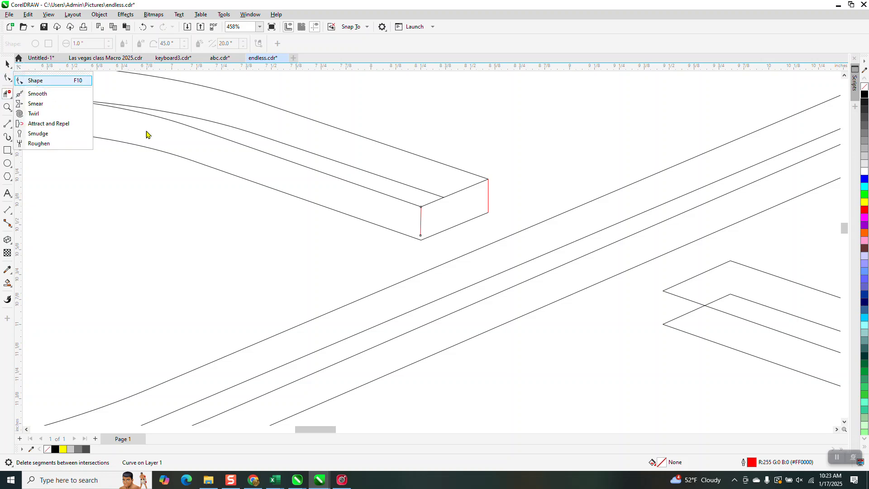
drag(420, 235, 421, 241)
- Draw a vertical line joining the outer corners at the right loop's open end and delete the crossing segment there
scroll(289, 200, down, 1)
scroll(290, 203, down, 3)
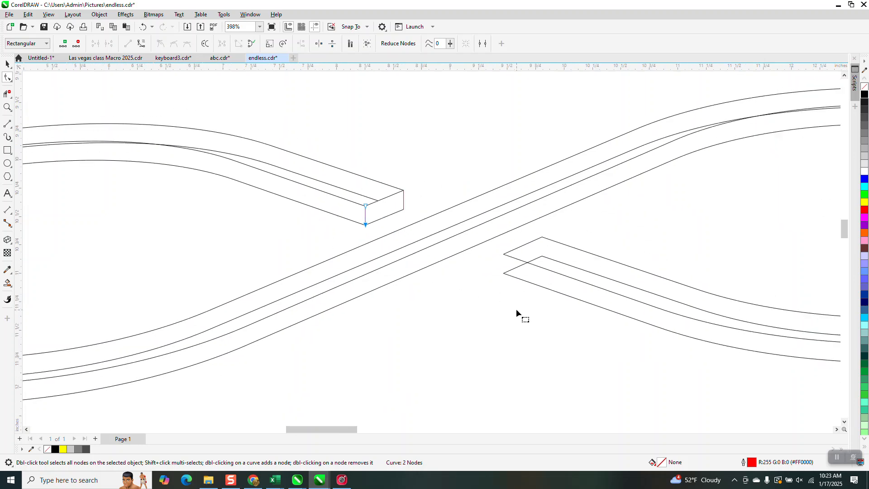
click(8, 123)
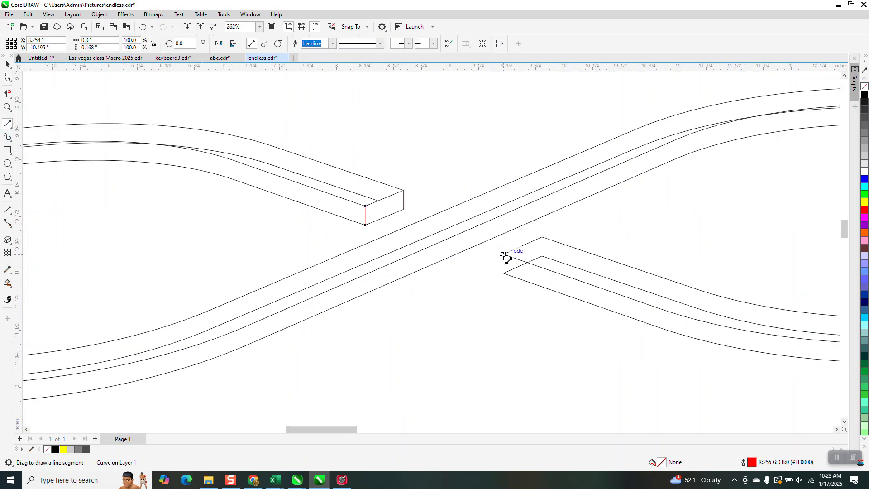
drag(505, 255, 508, 272)
click(7, 93)
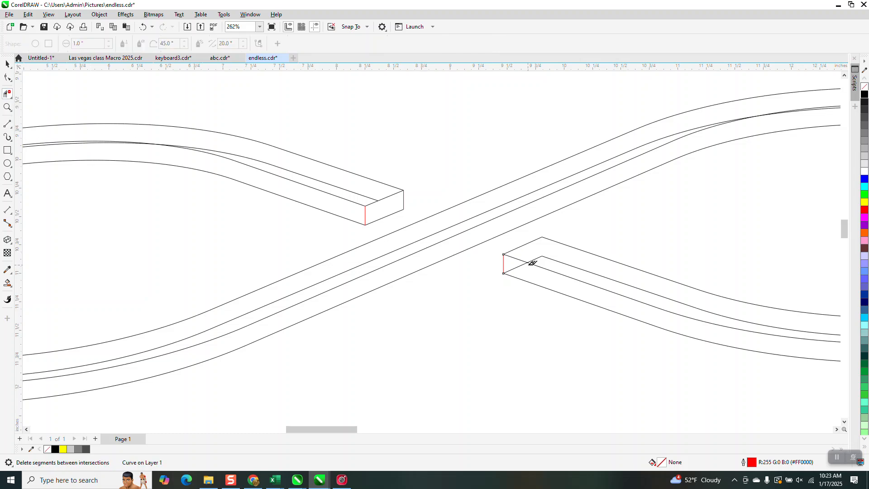
scroll(398, 283, down, 3)
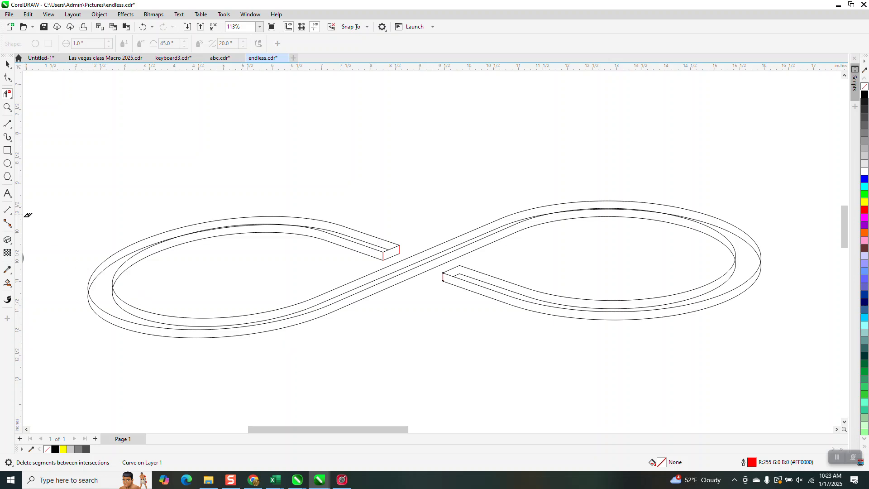
- Smart-fill the long central side band, the right loop's lower band and the left loop's inner band with gray #B3B3B3
click(8, 283)
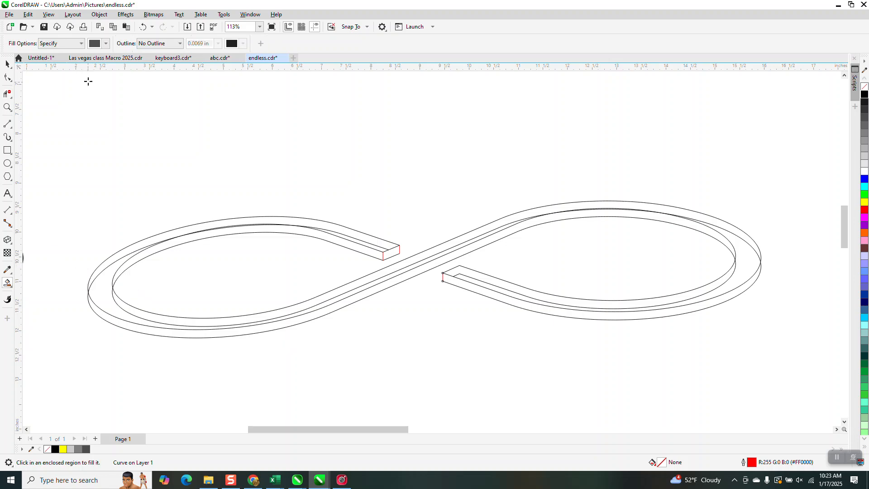
click(105, 43)
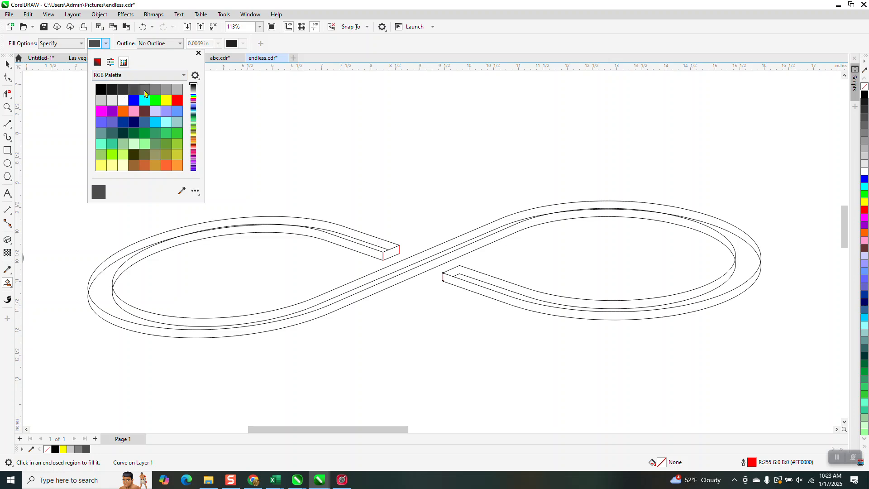
click(177, 89)
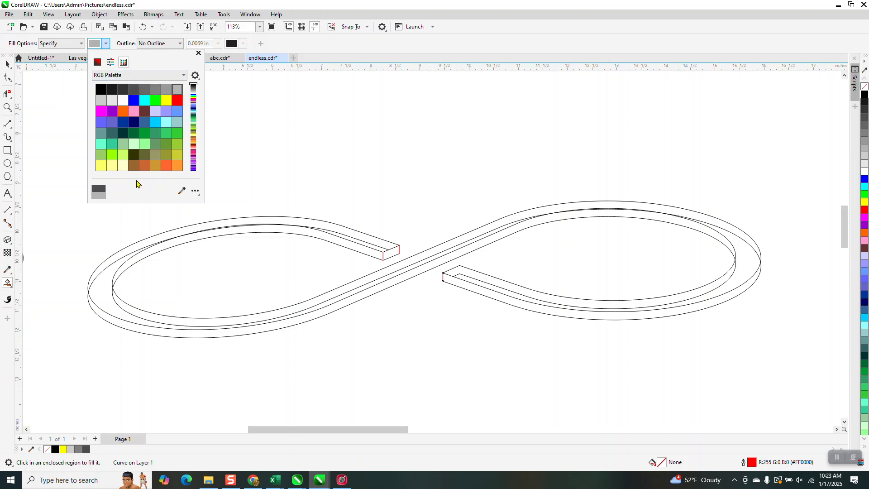
click(120, 321)
click(121, 322)
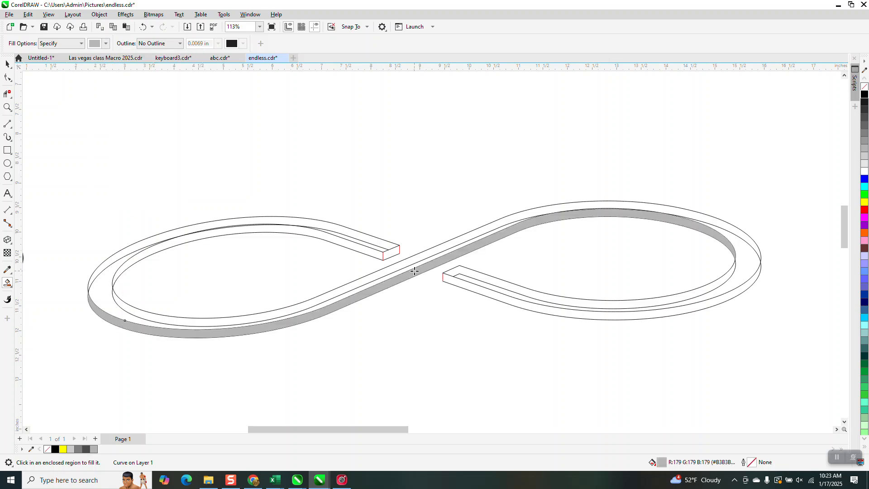
click(446, 280)
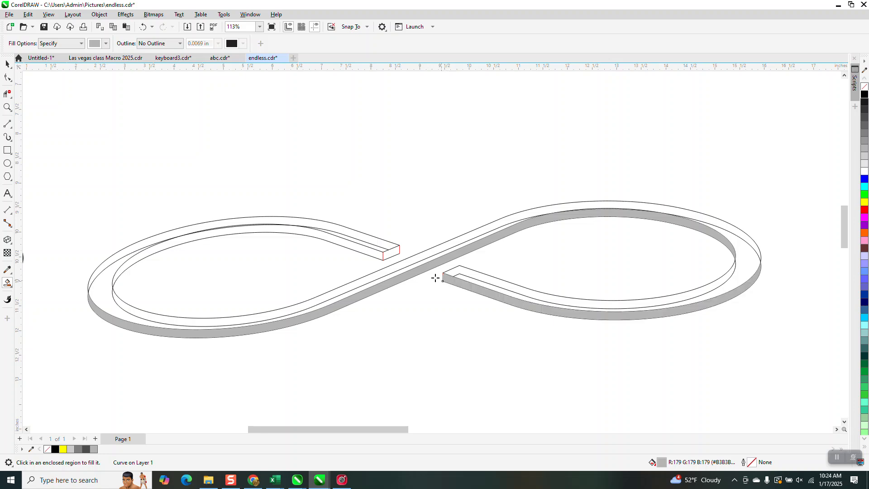
click(372, 255)
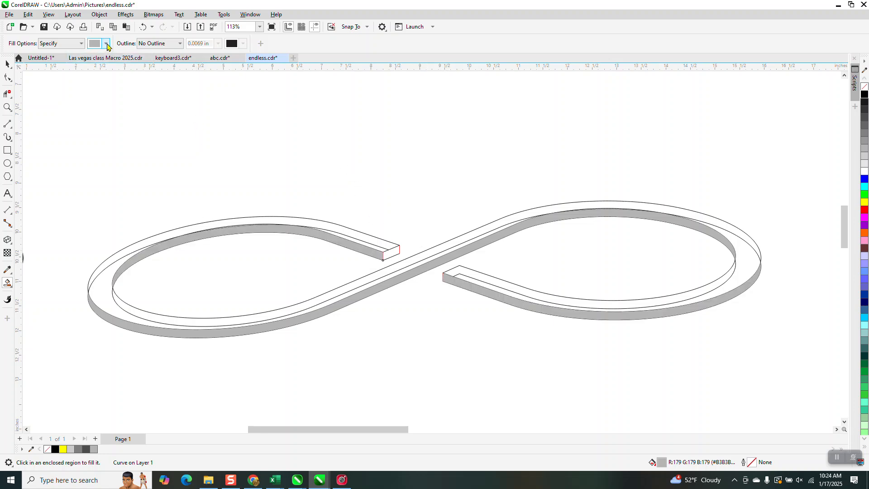
- Smart-fill the small end face at the left loop's open end with dark gray #333333
click(107, 43)
click(123, 89)
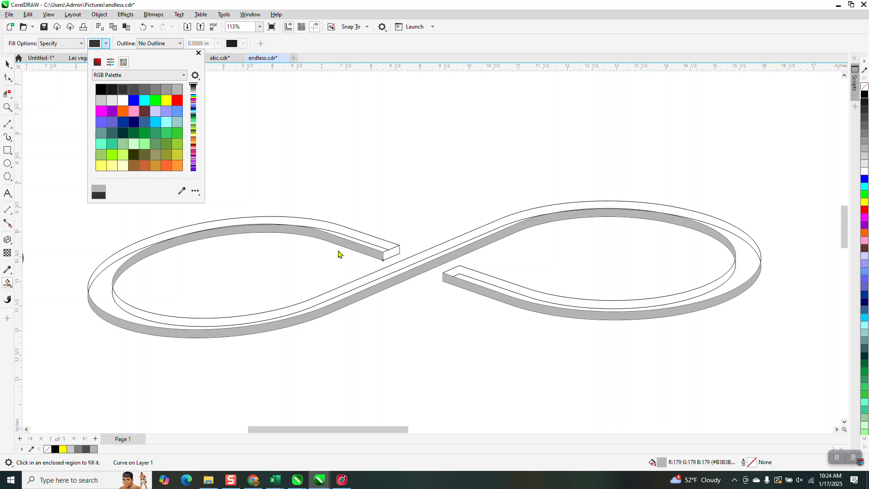
click(393, 254)
click(393, 254)
scroll(439, 249, down, 2)
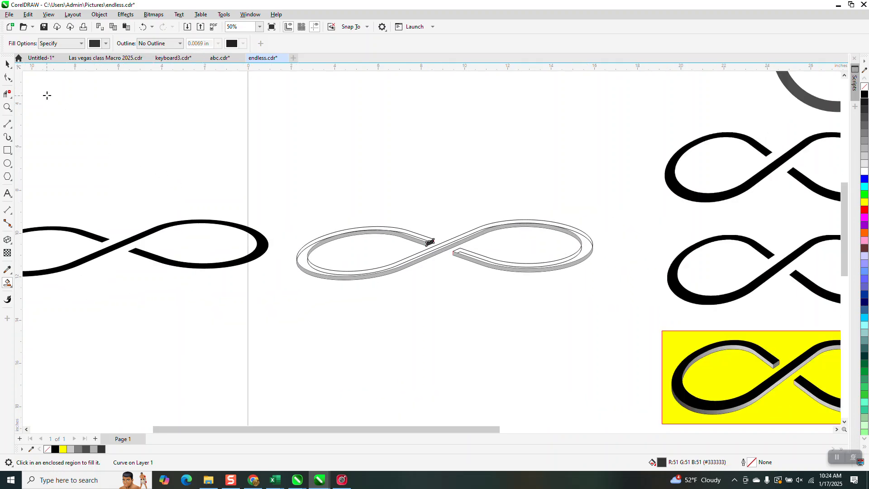
- Move the three gray side bands and the dark end face 15 inches left onto the black infinity shape
key(space)
click(414, 341)
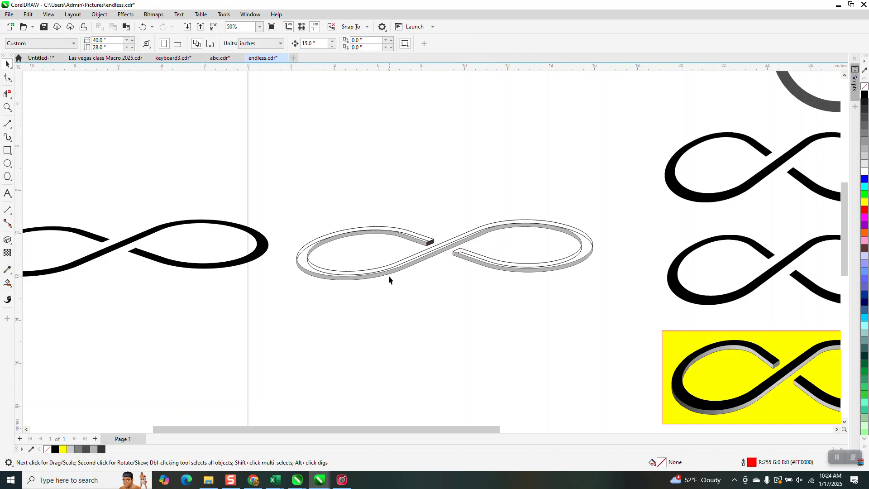
click(388, 273)
key(Left)
click(491, 268)
key(Left)
click(423, 245)
key(Left)
click(430, 243)
key(Left)
scroll(447, 247, down, 2)
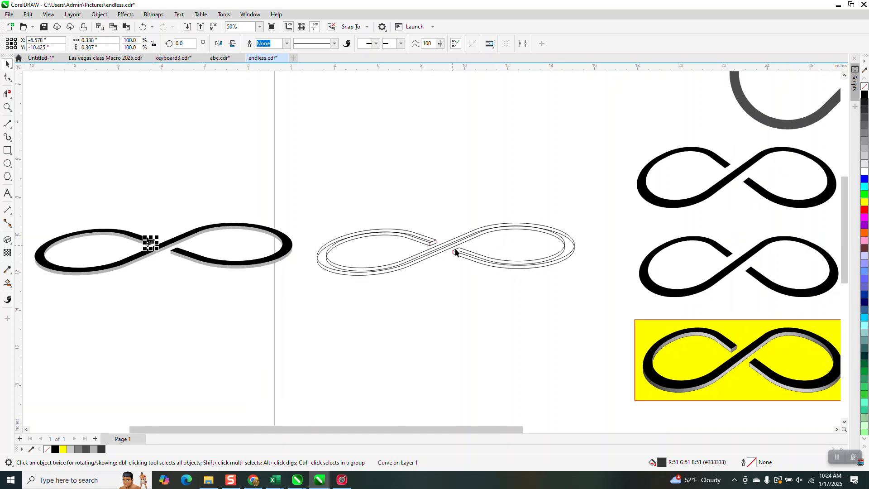
- Delete the complete set of construction outlines beside the assembled infinity shape
click(8, 108)
mouse_move(156, 187)
mouse_down()
mouse_move(326, 305)
mouse_move(382, 324)
mouse_up()
scroll(550, 225, down, 3)
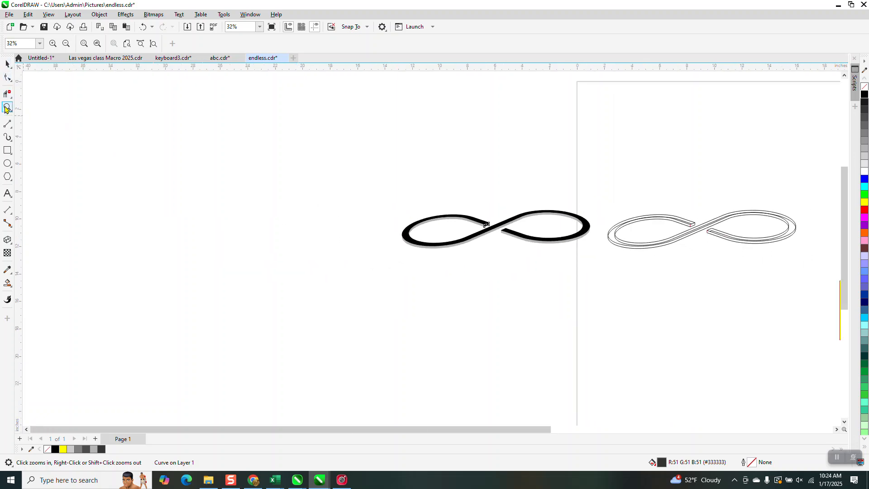
click(7, 67)
drag(595, 190, 810, 315)
key(Delete)
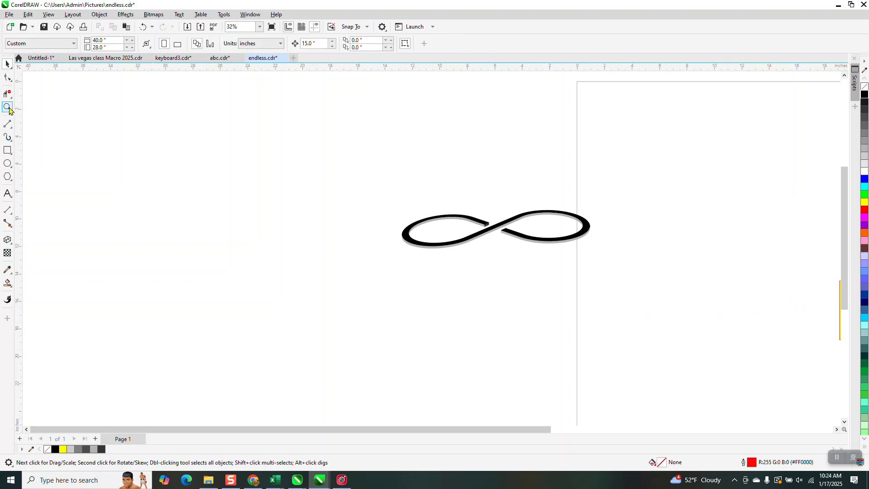
- Examine the seam between the black face and the gray side band along the top of the left loop
click(7, 107)
drag(378, 194, 638, 293)
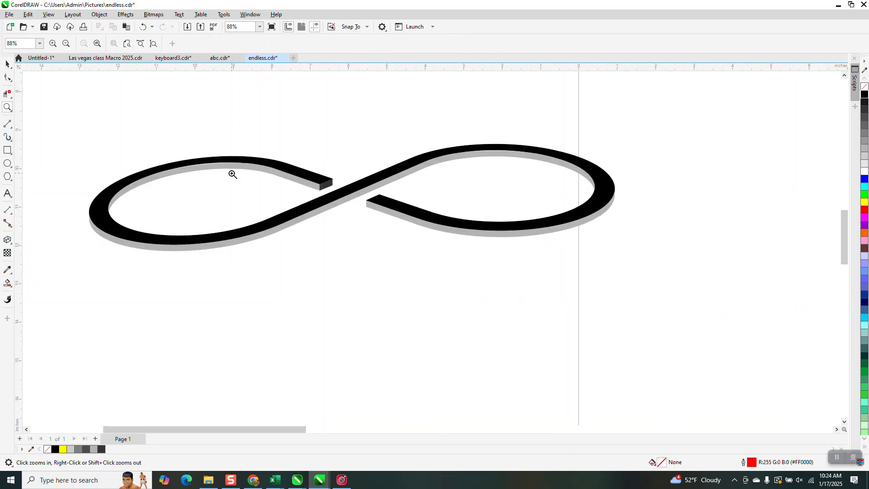
drag(26, 120, 637, 315)
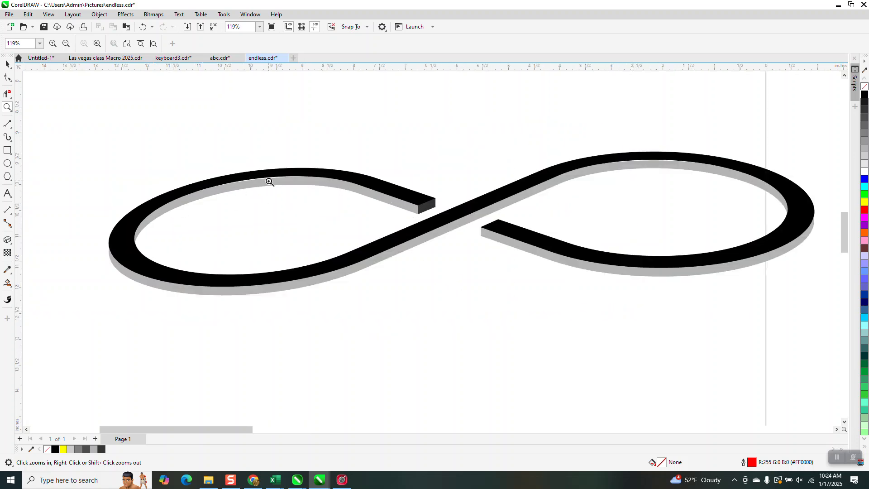
drag(243, 180, 324, 201)
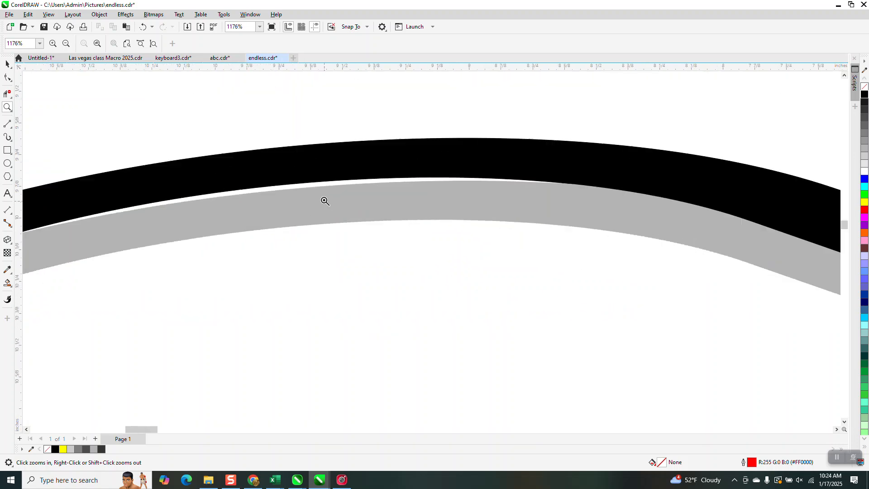
scroll(324, 200, down, 4)
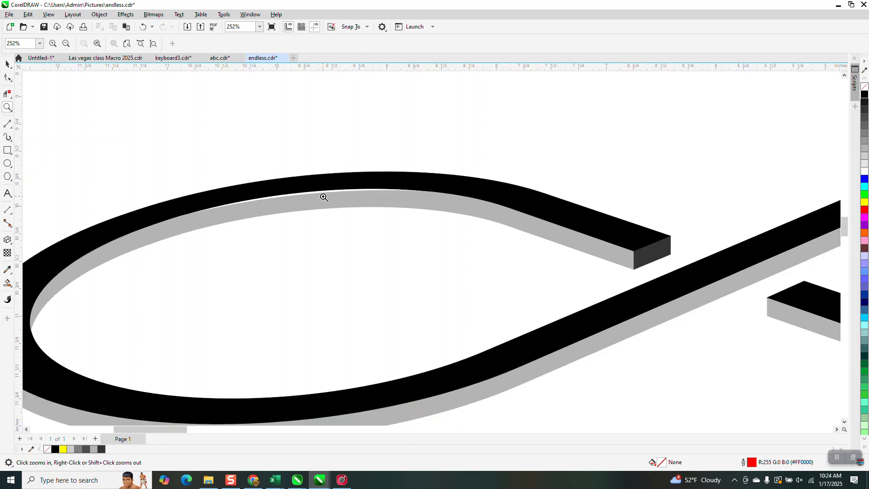
scroll(324, 198, down, 2)
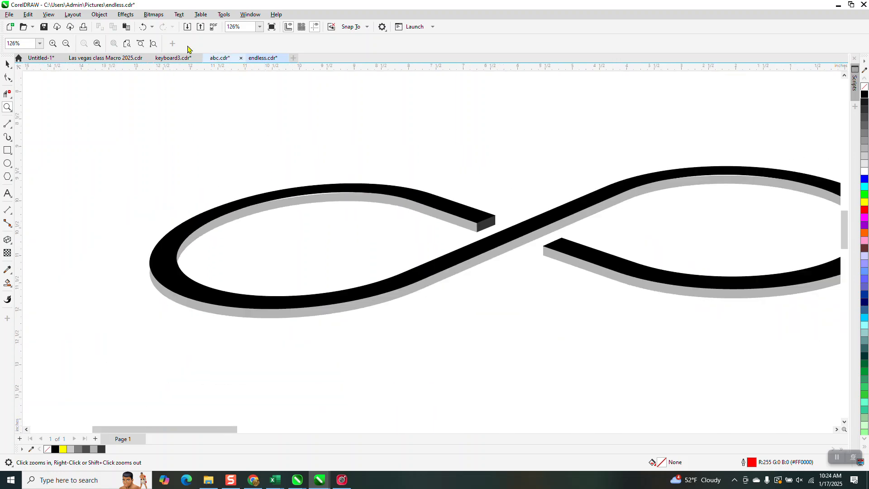
- Undo the deletion of the construction outlines and the last move of the dark end face
click(143, 28)
scroll(140, 101, down, 2)
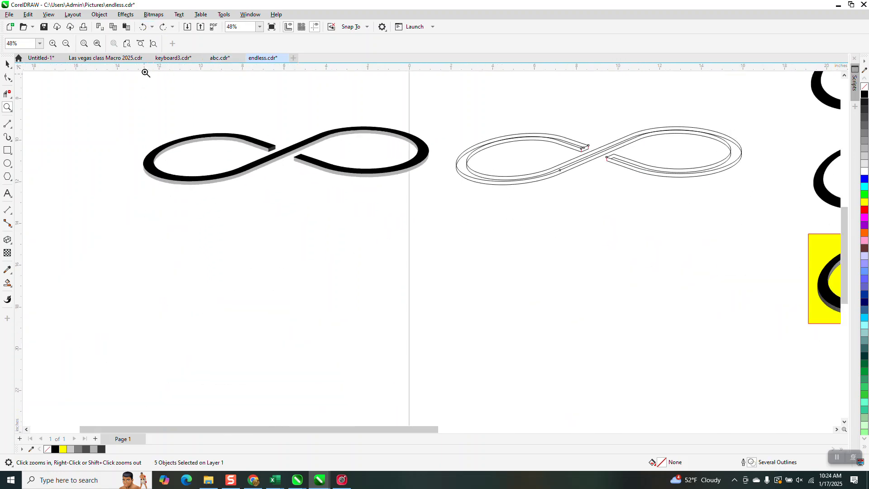
click(141, 31)
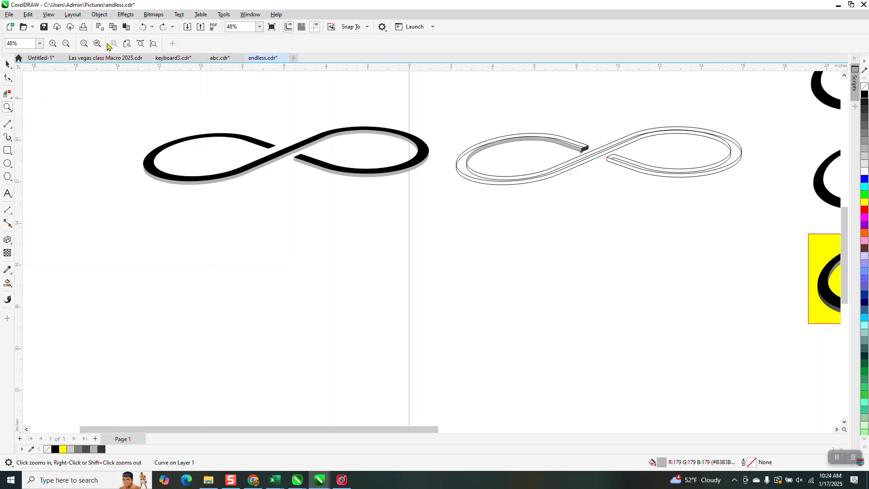
click(163, 28)
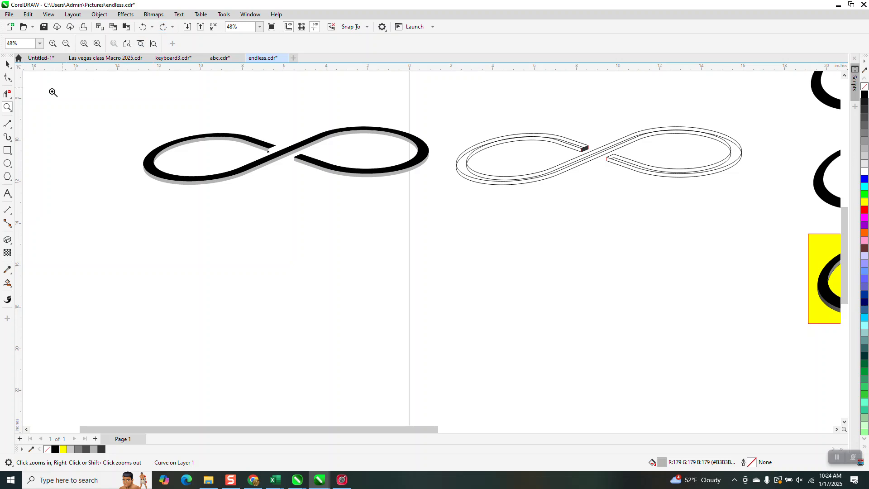
- Delete the crossing line segment between intersections along the top of the left loop's construction outline
drag(506, 132, 555, 160)
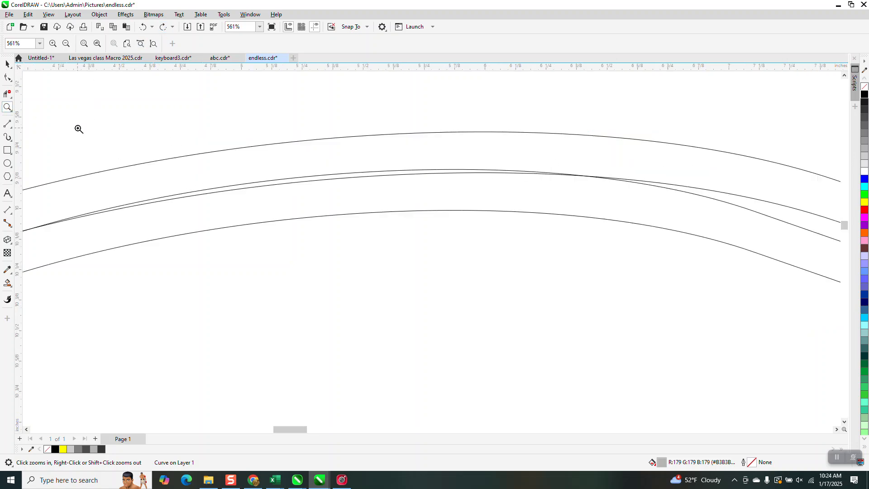
click(8, 94)
click(299, 178)
scroll(349, 176, down, 3)
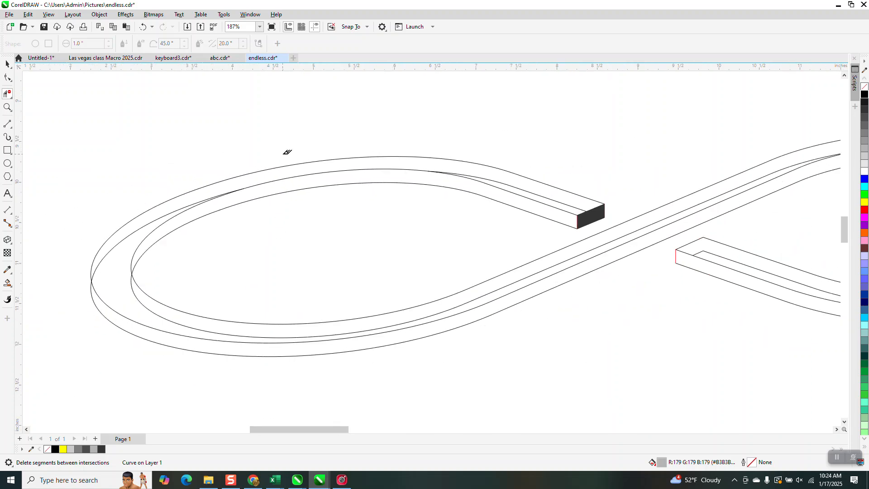
- Smart-fill the left loop's widened inner side band and recolor it light gray #E6E6E6
click(7, 282)
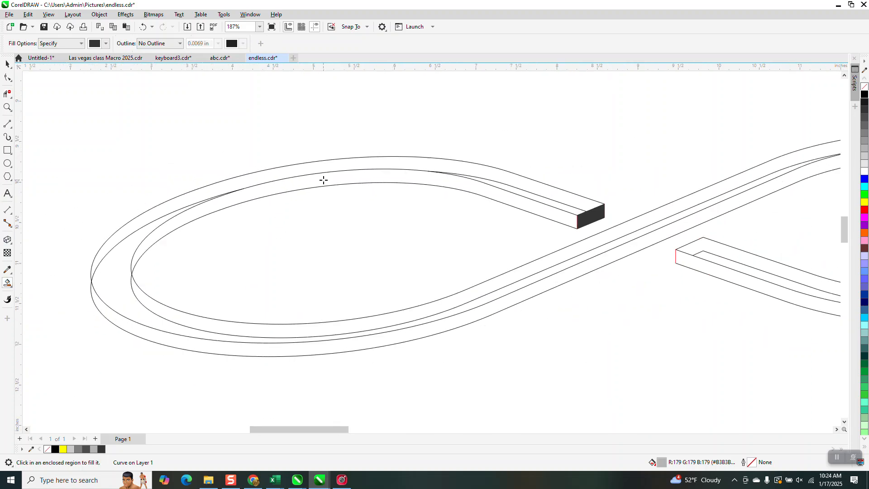
click(372, 181)
scroll(410, 173, down, 4)
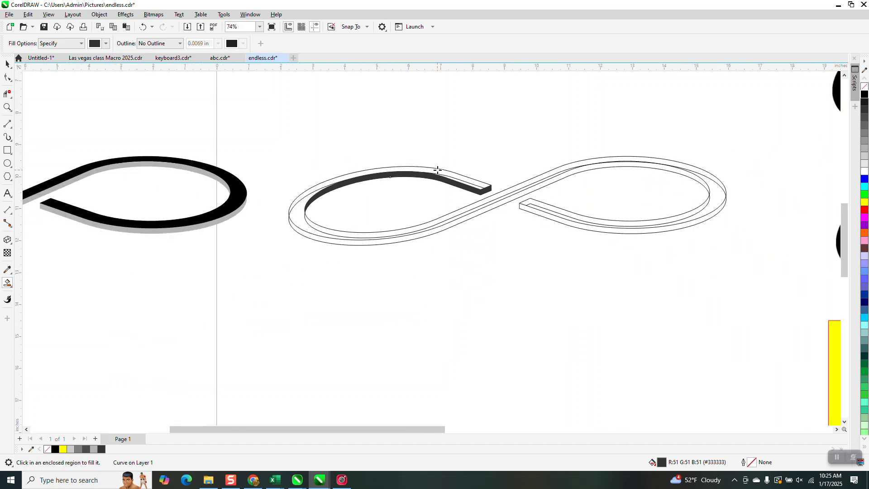
scroll(439, 170, up, 1)
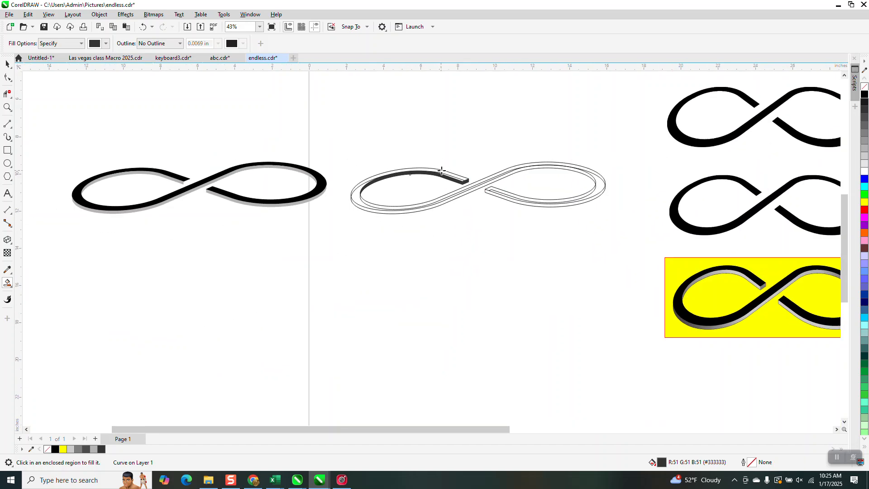
click(865, 166)
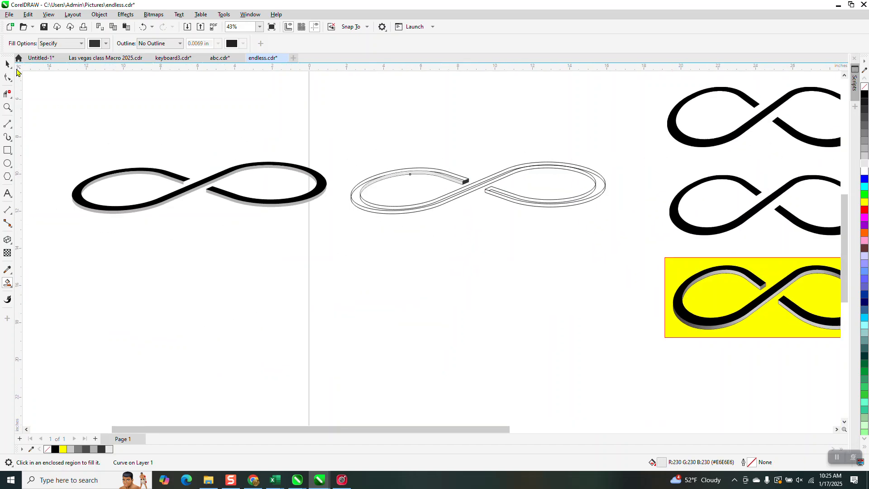
- Replace the old gray inner band on the black infinity's left loop with the new light gray one, moved 15 inches left
click(6, 64)
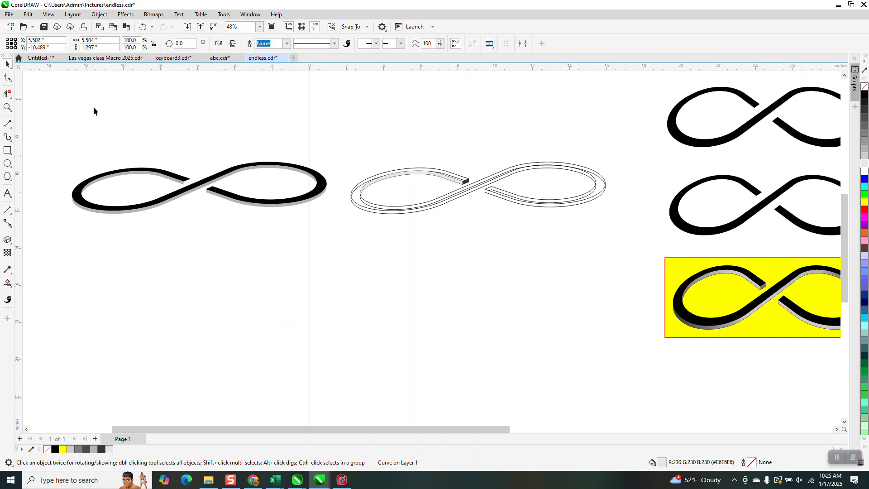
click(132, 173)
key(Delete)
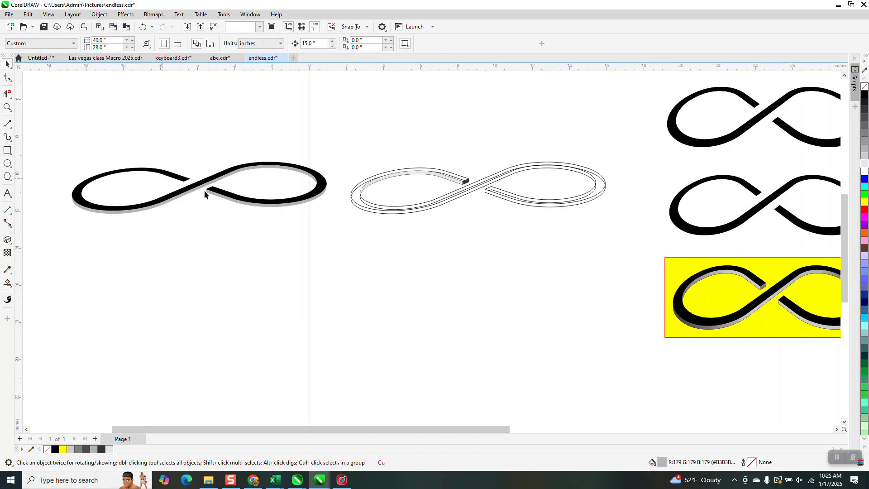
click(432, 173)
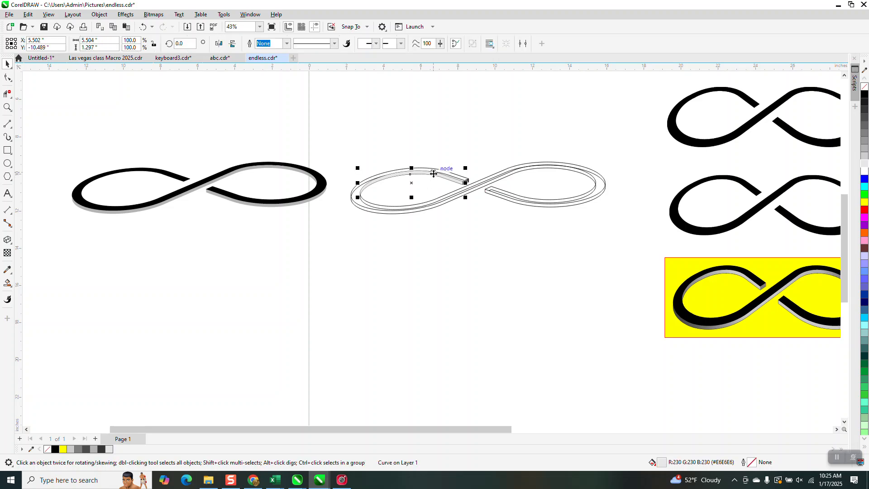
scroll(432, 173, down, 1)
key(Left)
- Apply a fountain fill to the left loop's light gray inner band, running from near its open end to the loop's far left
click(7, 107)
drag(128, 150, 221, 204)
right_click(219, 194)
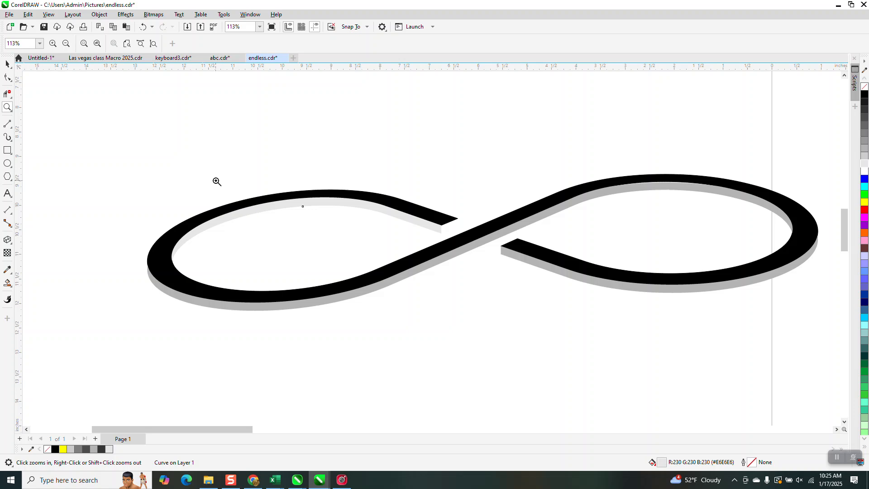
click(7, 63)
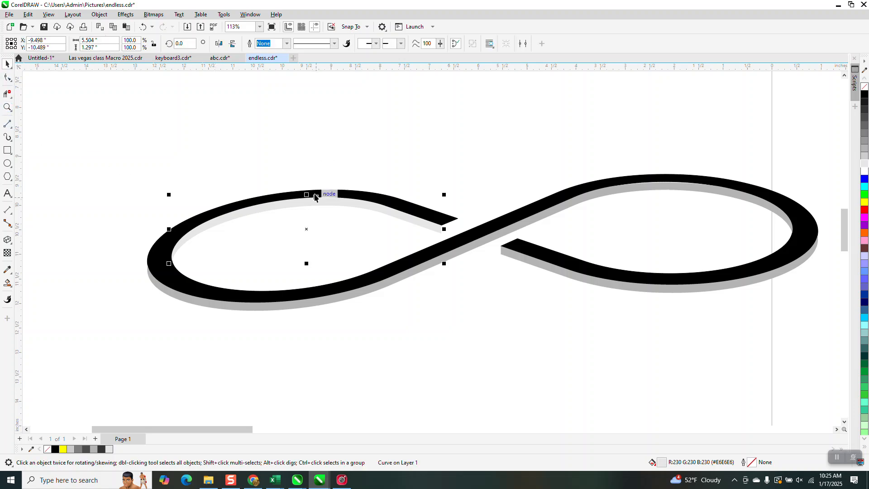
click(8, 283)
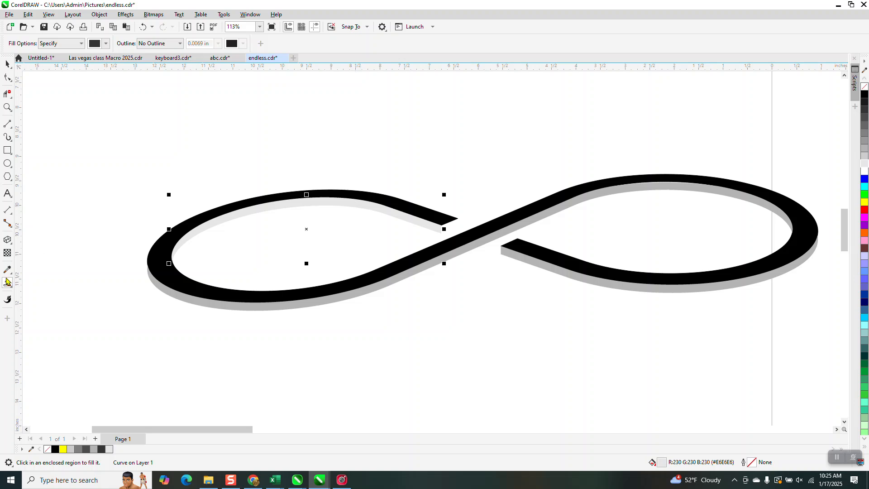
click(12, 288)
click(32, 285)
drag(376, 206, 167, 232)
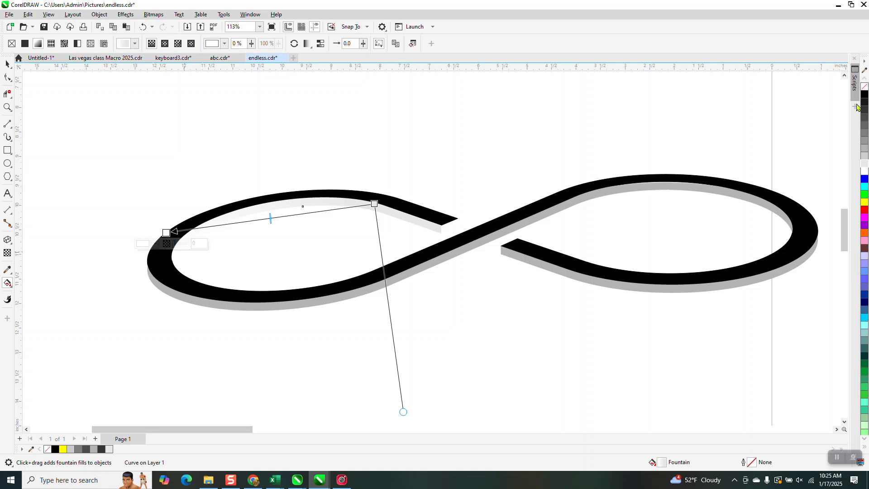
- Set the fountain fill's far-left color to medium gray and its starting color to a slightly lighter gray
drag(865, 106, 167, 234)
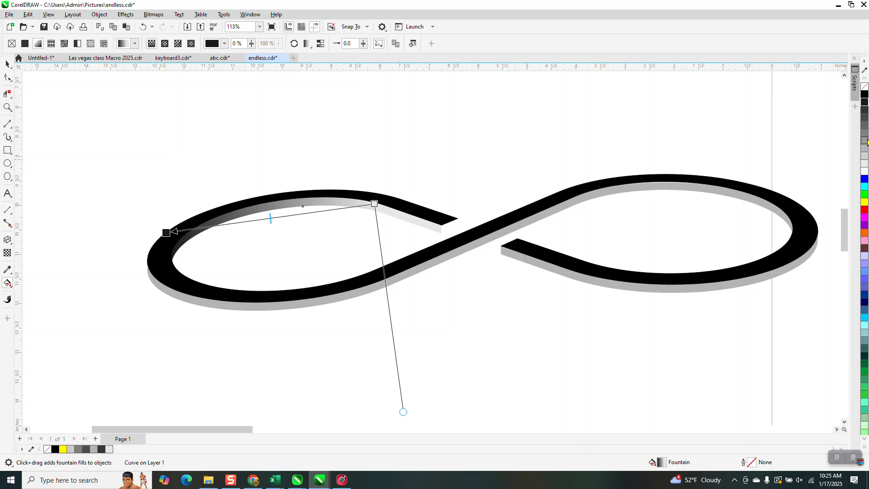
drag(865, 150, 166, 233)
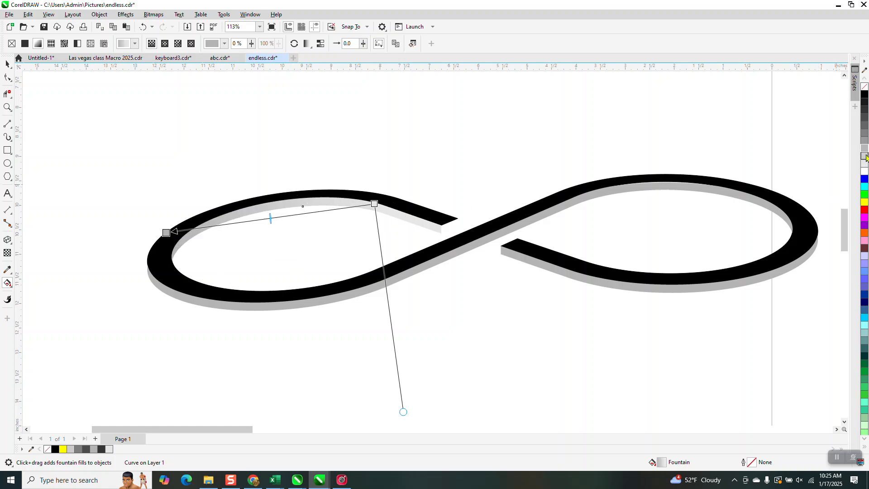
drag(616, 187, 374, 203)
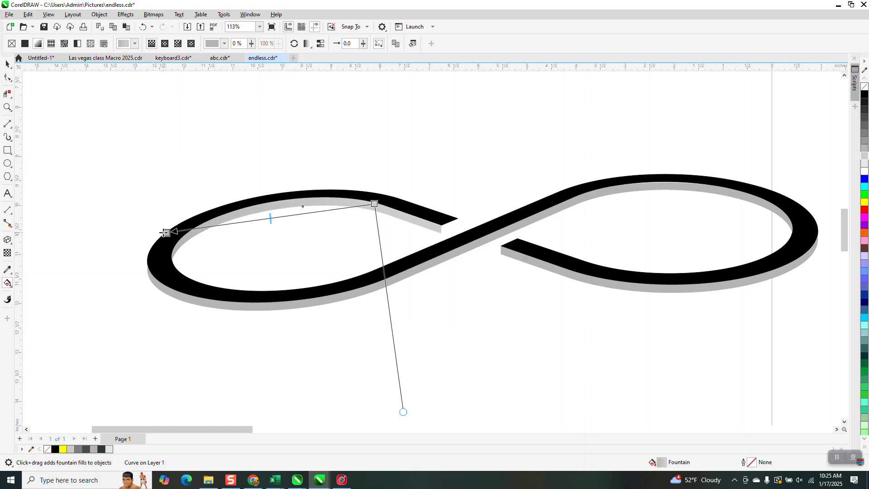
- Shorten the fountain fill on the left loop's inner band by moving its lighter start point toward the loop's far left
drag(374, 204, 335, 206)
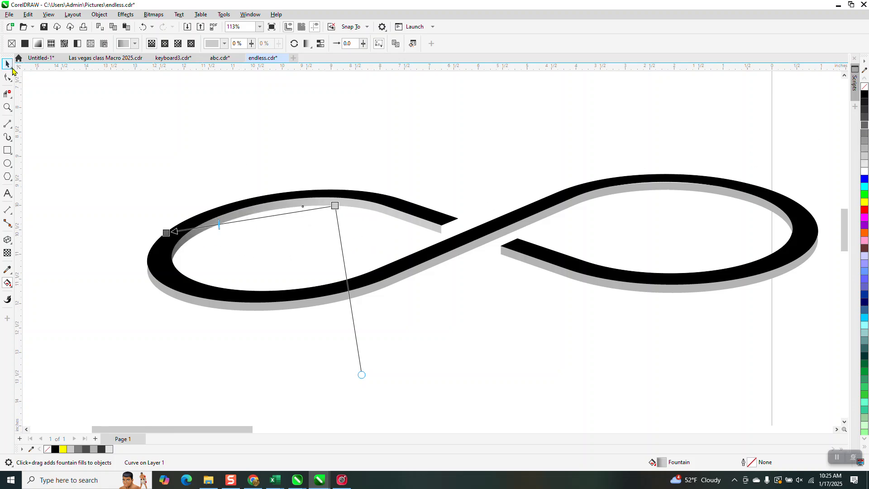
click(8, 64)
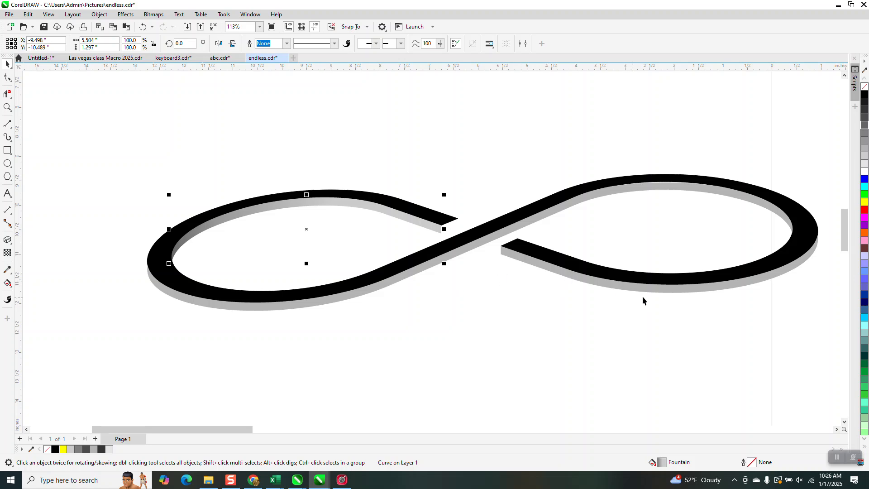
- Apply a fountain fill to the right loop's outer side band, running from its underside to the far right, ending in dark gray
click(671, 290)
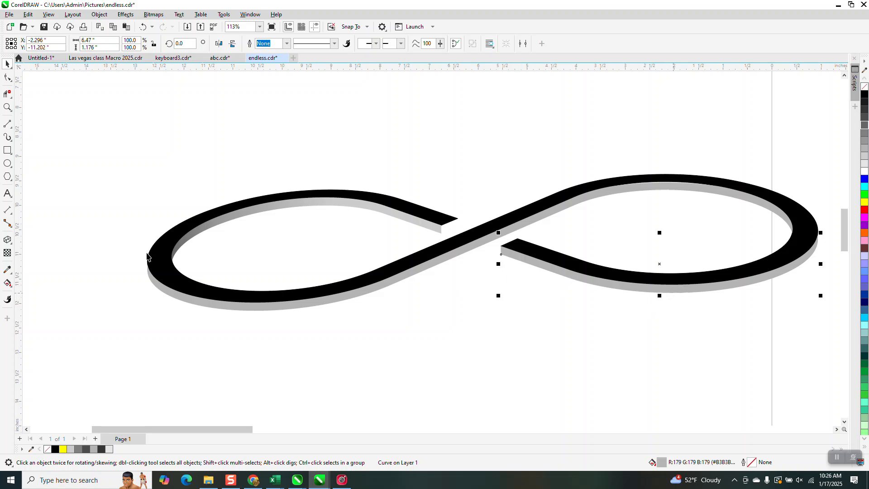
click(13, 288)
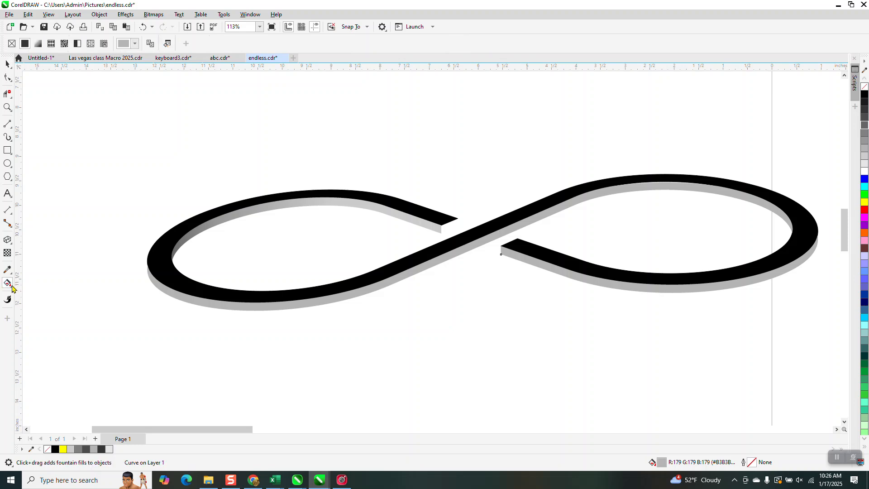
click(13, 288)
click(48, 287)
drag(629, 283, 811, 266)
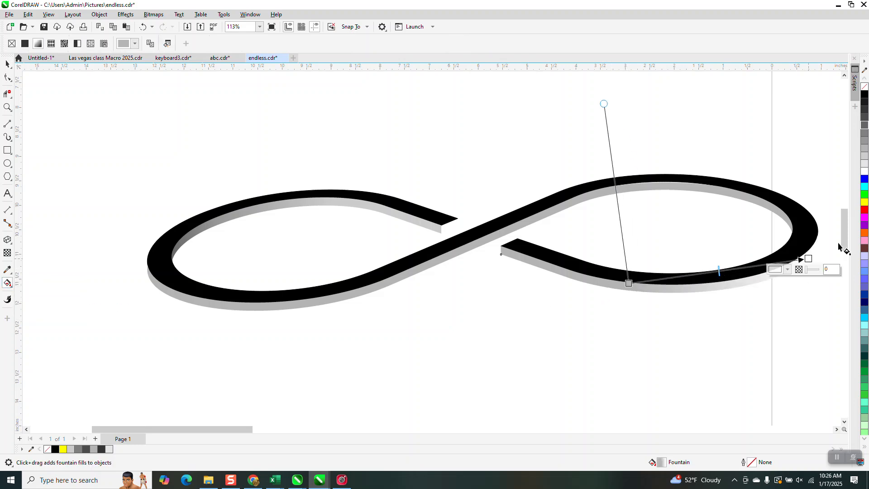
drag(865, 118, 808, 259)
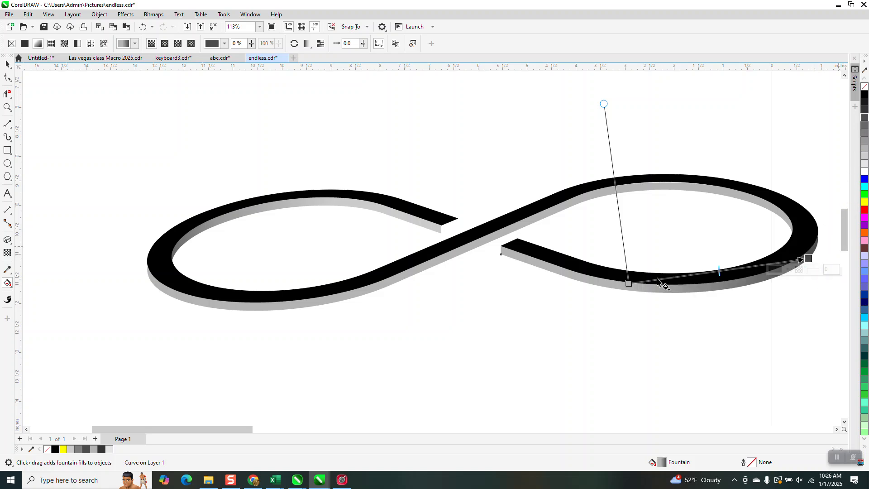
- Move the right outer band's fountain start point closer to the far right and lighten its end color to a medium-dark gray
drag(628, 284, 672, 301)
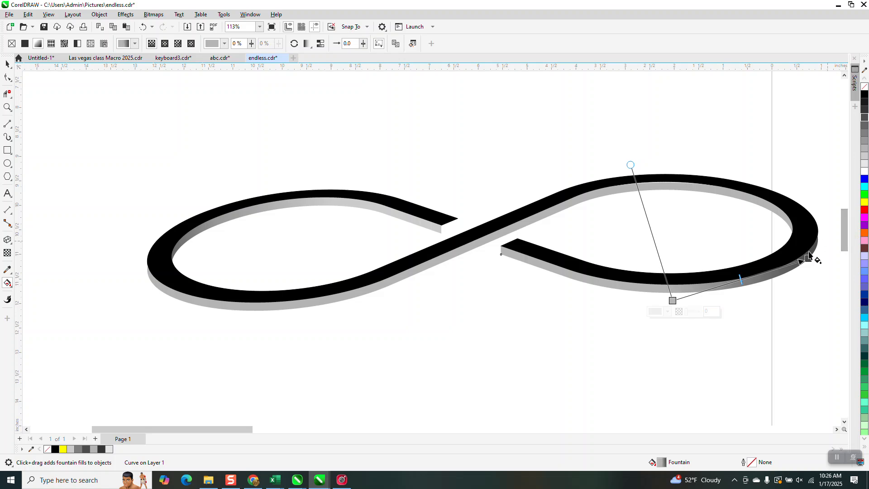
drag(865, 127, 792, 259)
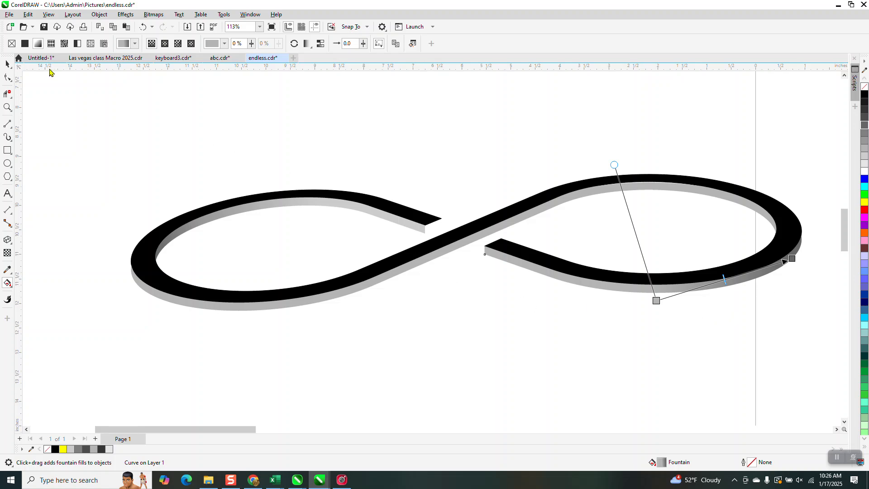
click(7, 64)
click(376, 116)
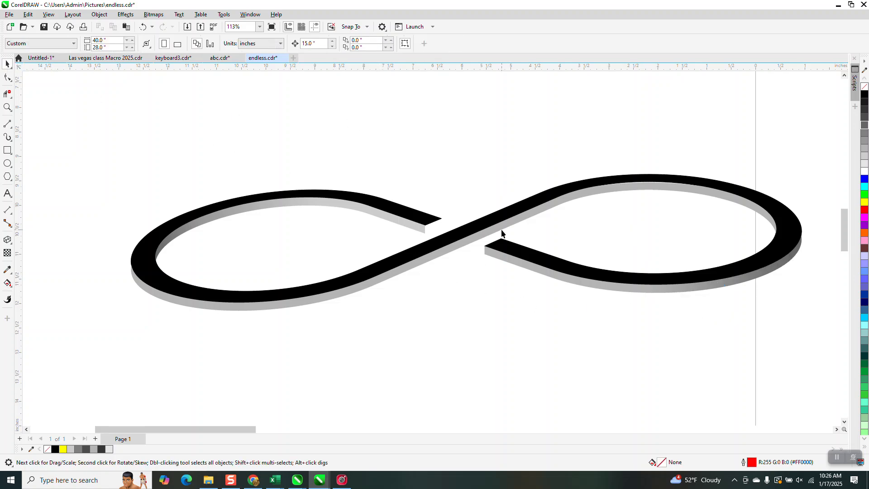
- Apply a fountain fill to the long diagonal side band, from the left loop's underside to the right loop's upper right, ending in medium-dark gray
click(480, 238)
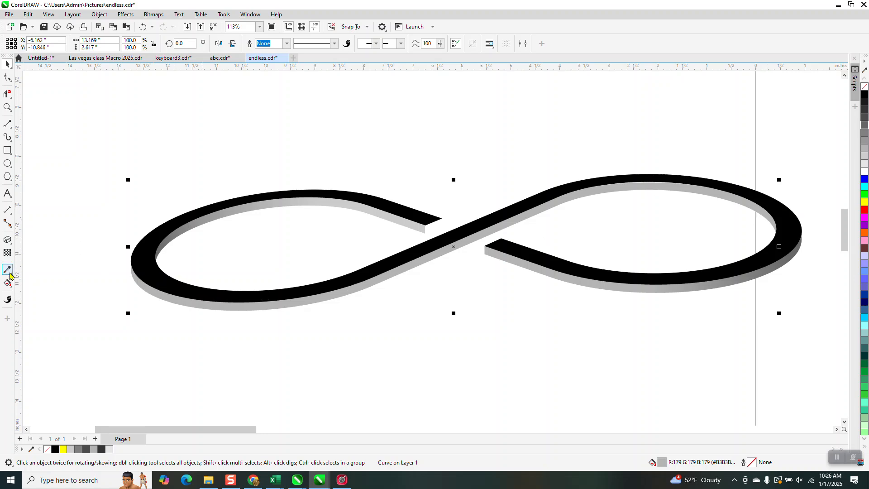
click(12, 287)
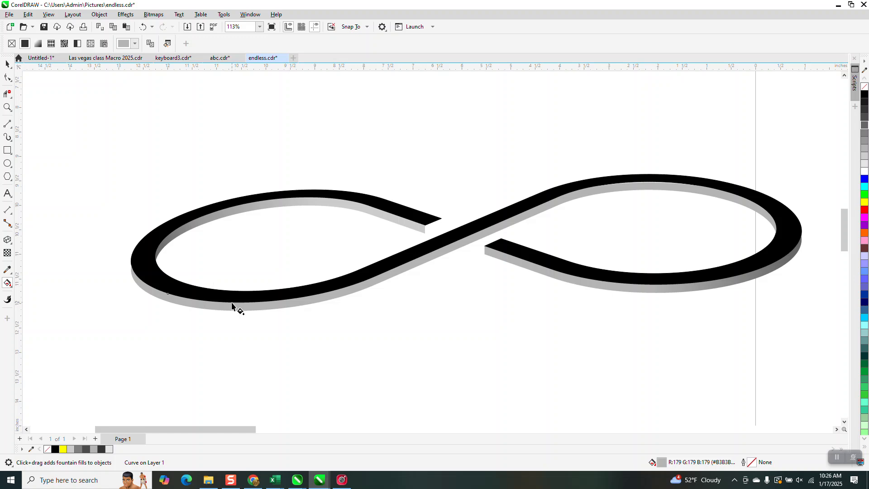
drag(190, 302, 728, 193)
drag(867, 117, 729, 194)
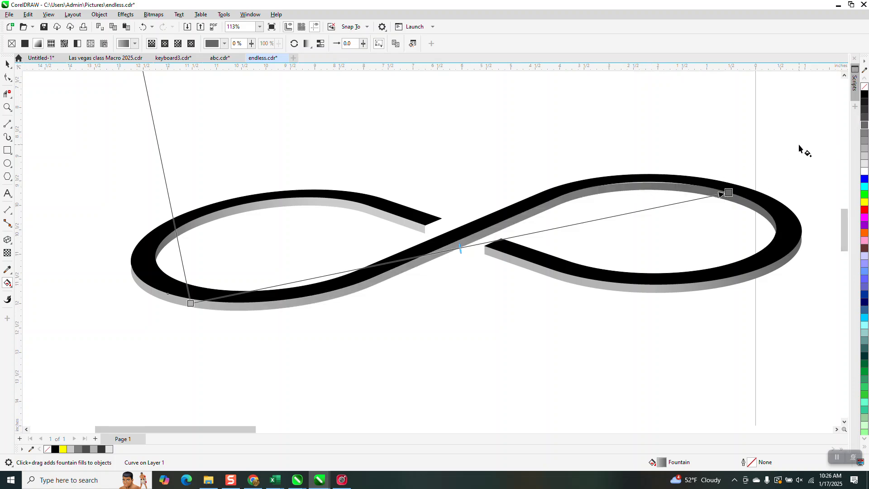
- Set the diagonal band's fountain start to medium-dark gray and add two light gray color stops between its ends
drag(865, 127, 195, 306)
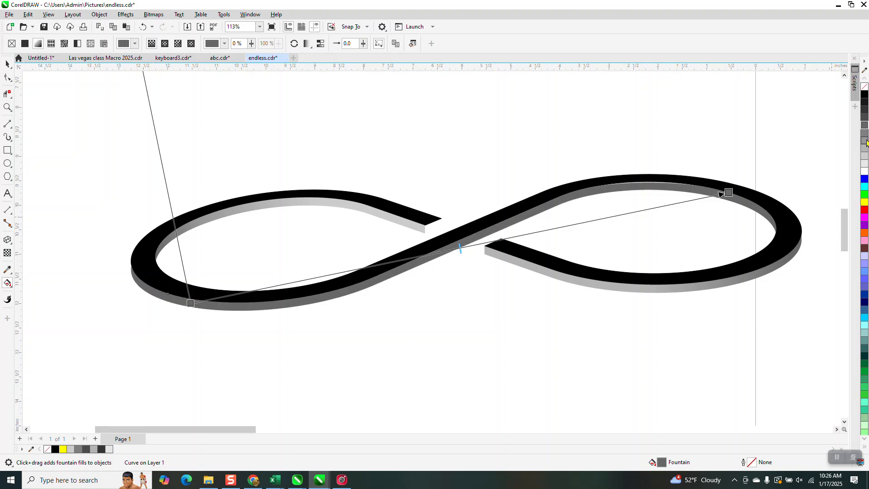
drag(864, 151, 562, 227)
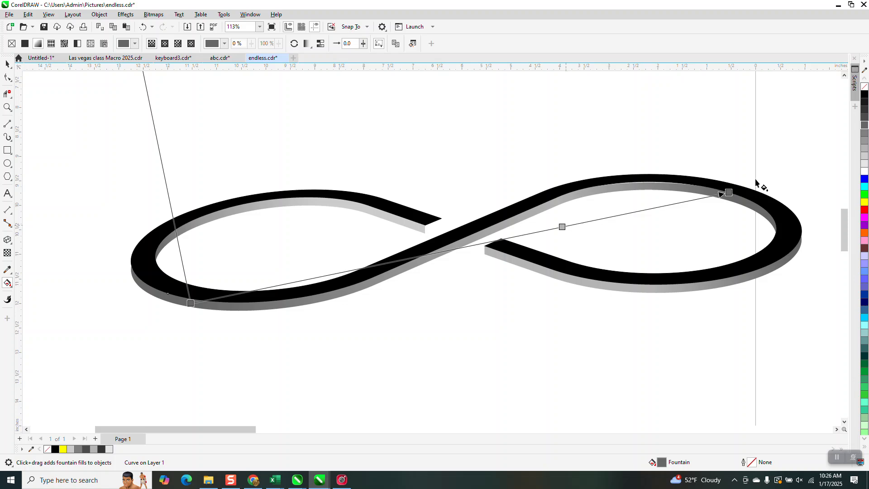
drag(865, 152, 372, 268)
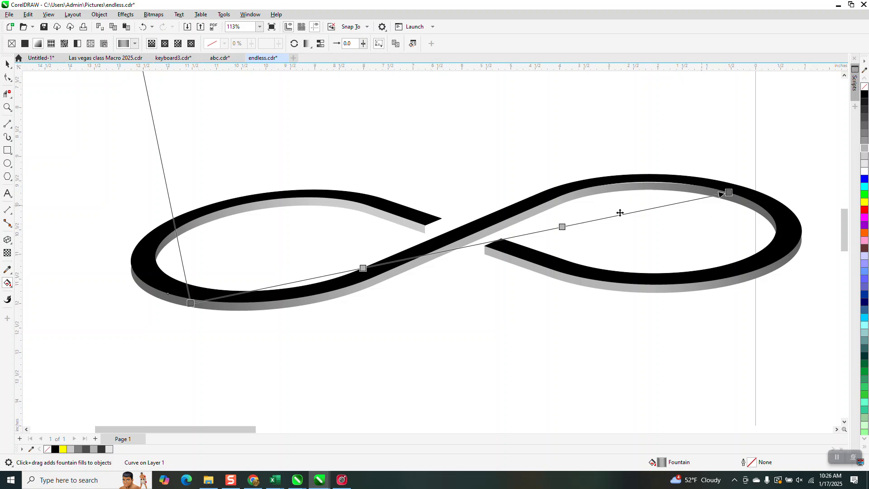
- Move the upper-edge nodes along the top of the right loop's inner band up about 0.06 in, overlapping the black shape
click(7, 106)
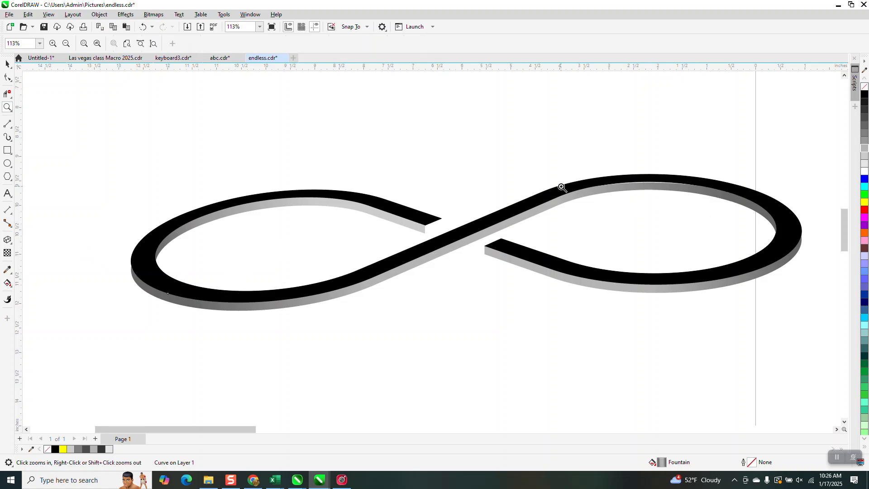
drag(616, 160, 722, 226)
click(8, 78)
scroll(344, 203, down, 2)
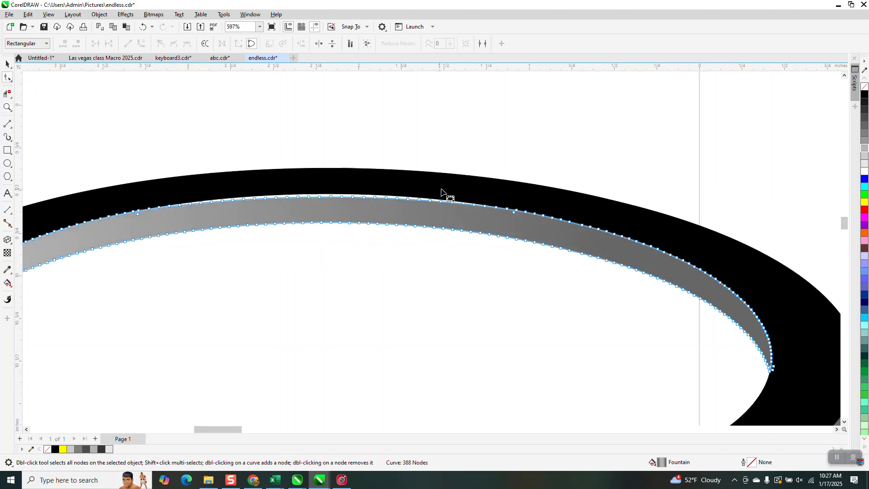
scroll(441, 193, down, 2)
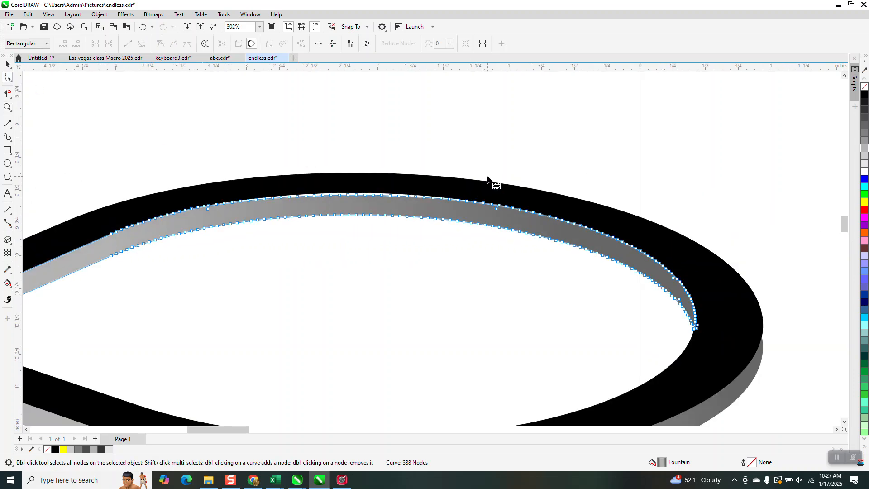
mouse_move(155, 181)
mouse_down()
mouse_move(157, 222)
mouse_move(363, 202)
mouse_move(498, 206)
mouse_up()
drag(399, 195, 401, 187)
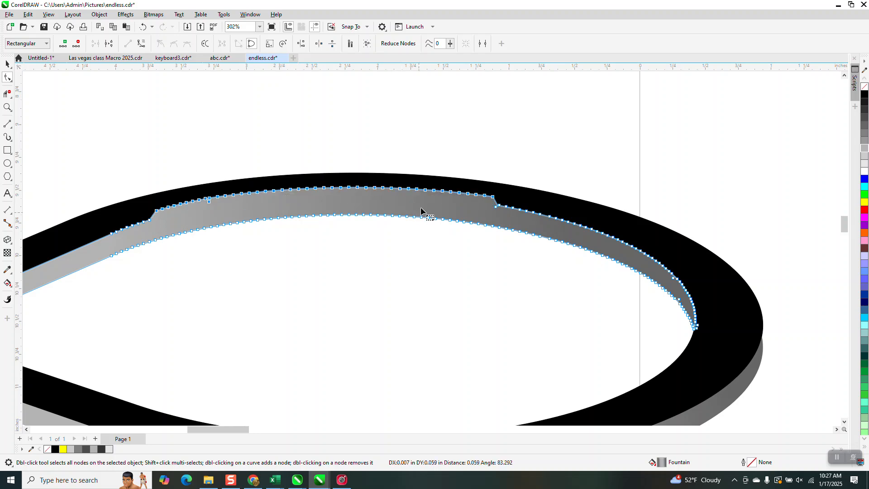
- Send the reshaped diagonal side band to the back of the page, behind the black infinity shape
click(103, 17)
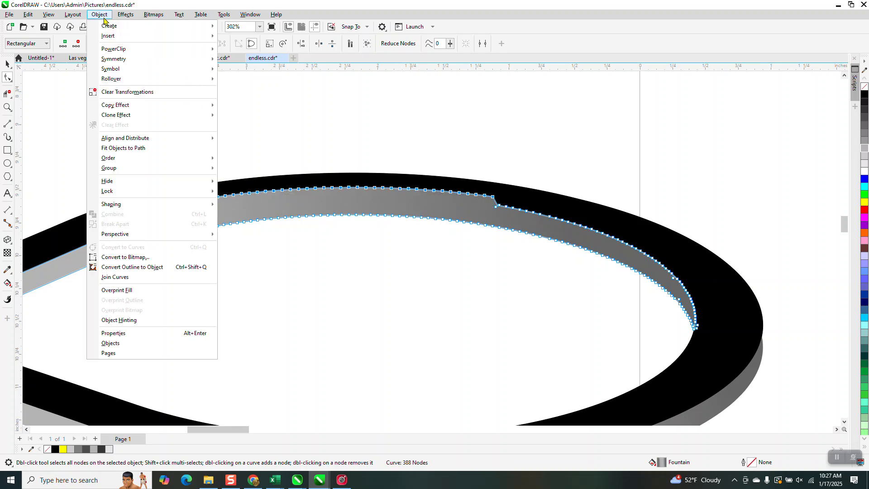
mouse_move(127, 158)
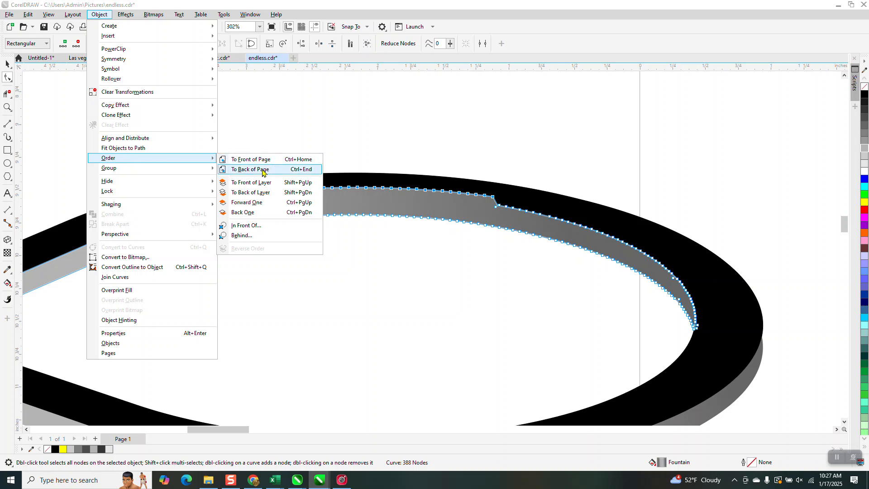
click(262, 170)
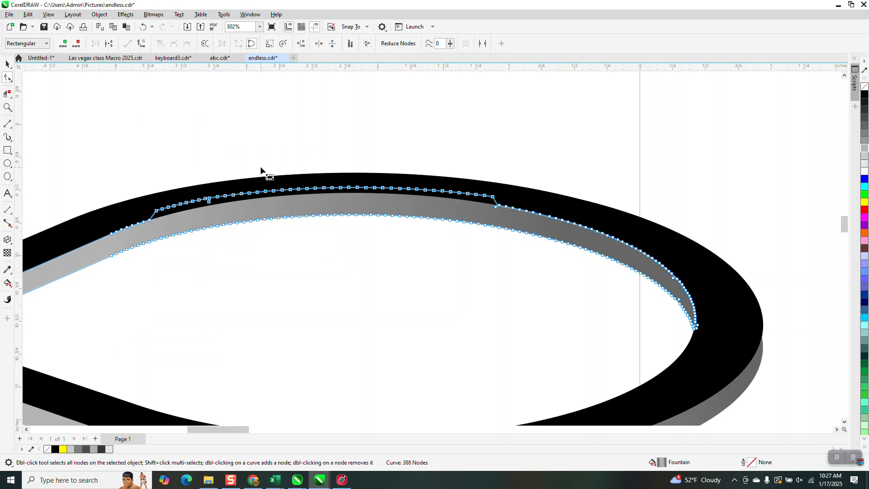
click(9, 62)
click(136, 90)
- Move the dark gray end cap from the outline copy 15 inches left onto the black infinity's open left-loop end
scroll(497, 182, down, 5)
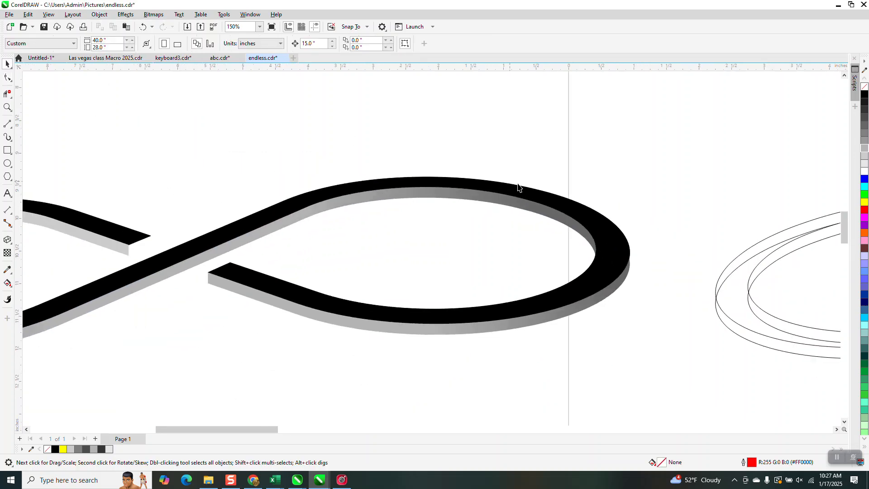
scroll(518, 187, down, 3)
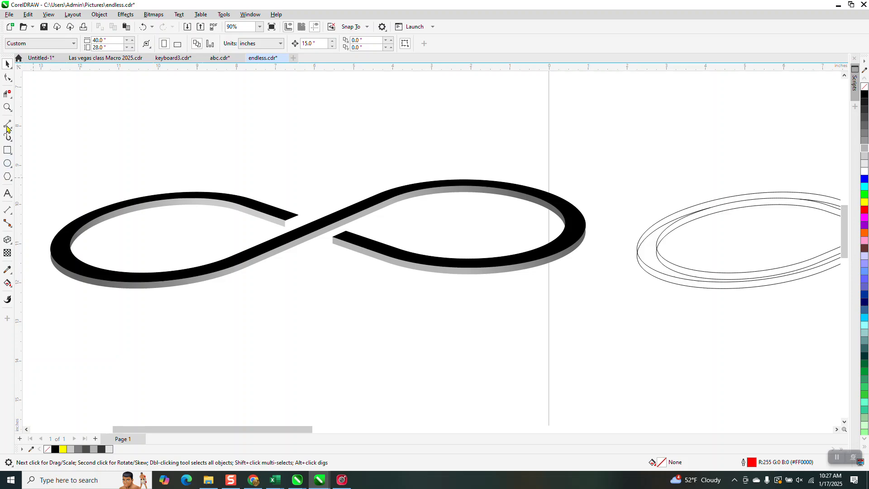
click(8, 107)
drag(233, 194, 351, 262)
scroll(353, 262, down, 12)
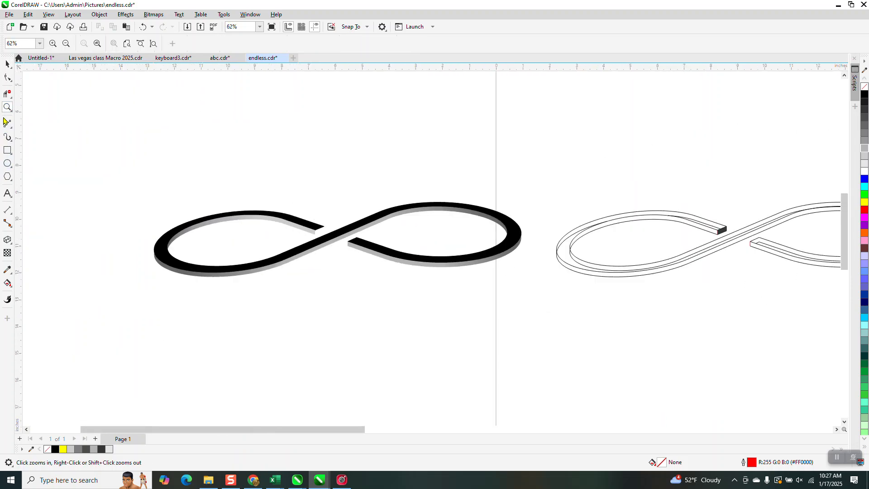
click(8, 64)
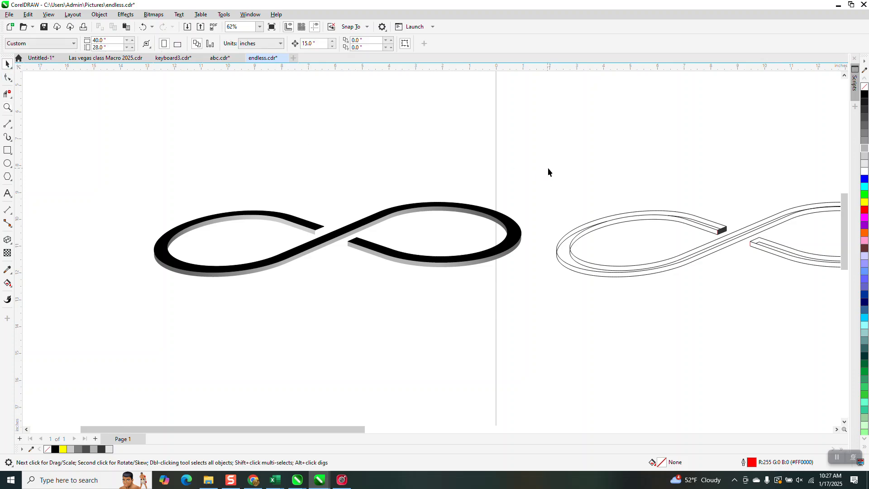
click(724, 230)
key(Left)
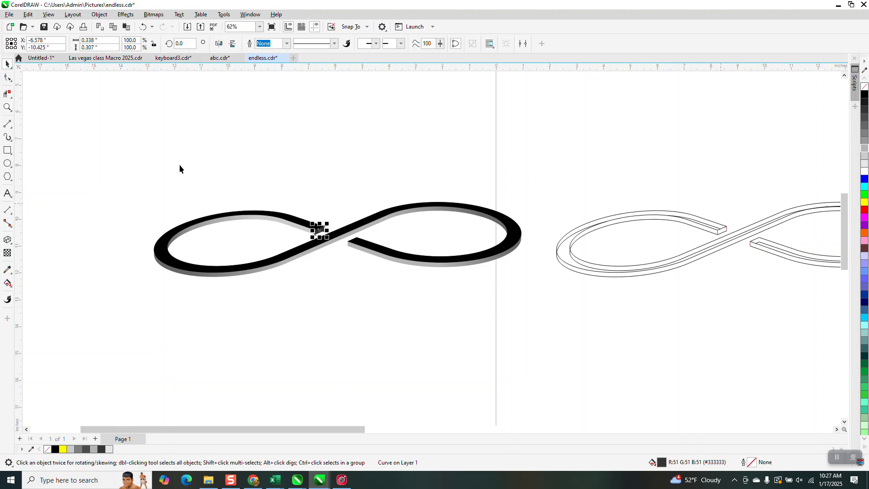
- Draw a rectangle about 14.3 by 4.95 in around the finished infinity symbol and fill it yellow (#FFFF00)
click(7, 107)
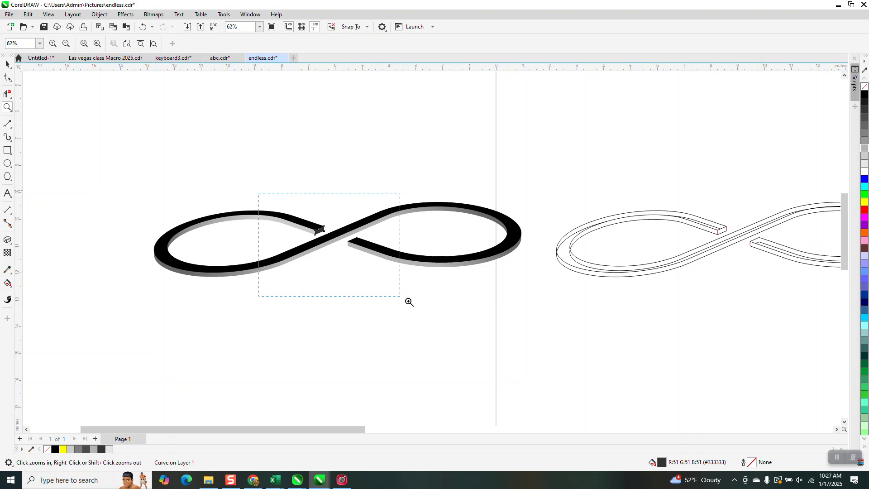
drag(378, 283, 415, 299)
drag(352, 177, 453, 245)
scroll(415, 212, down, 1)
scroll(392, 215, down, 2)
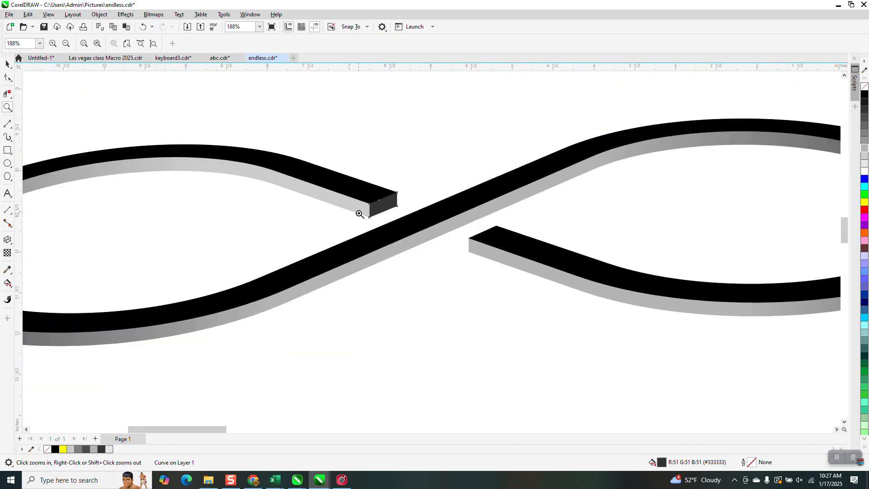
scroll(393, 233, down, 2)
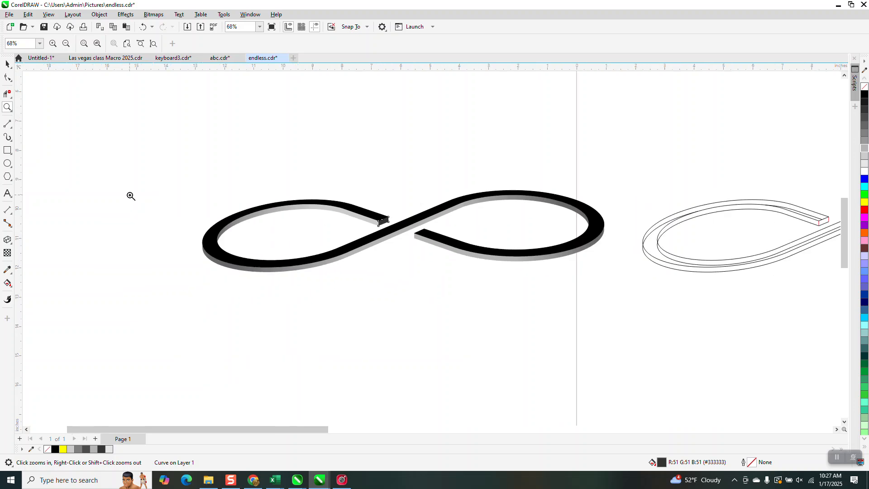
click(3, 152)
drag(194, 163, 612, 308)
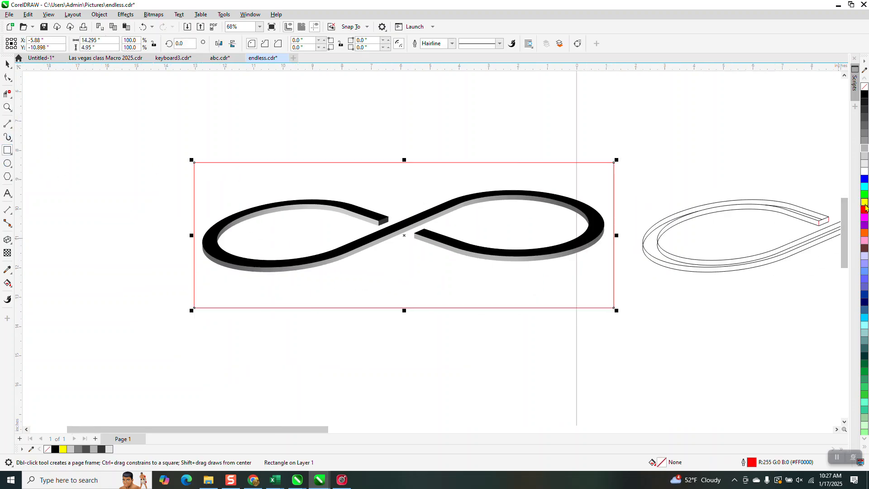
click(864, 202)
- Send the yellow rectangle to the back of the page as the infinity symbol's background
click(100, 15)
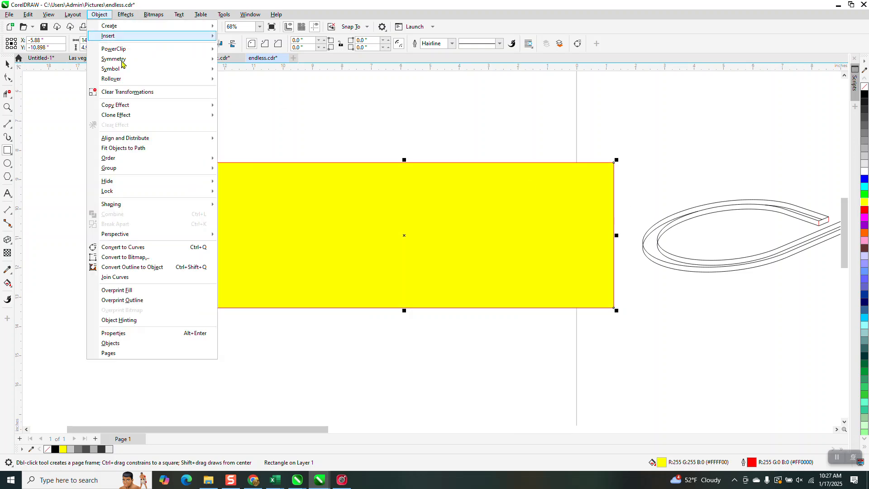
mouse_move(126, 161)
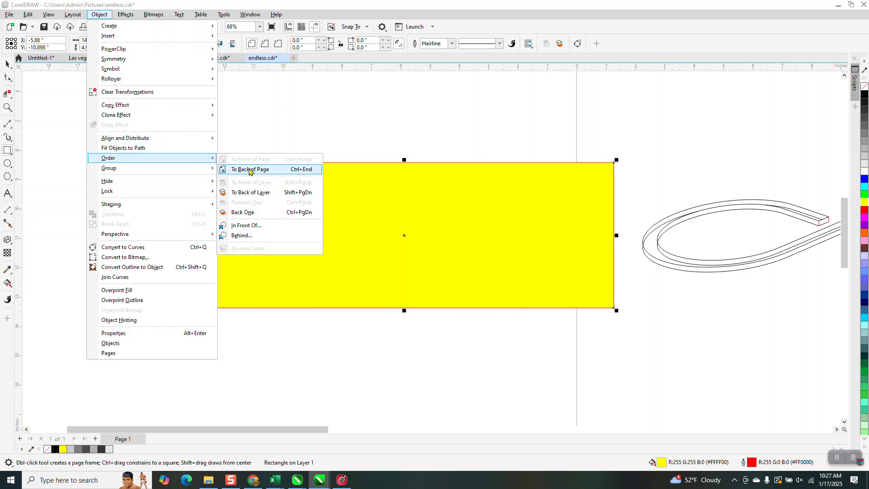
click(252, 168)
click(7, 107)
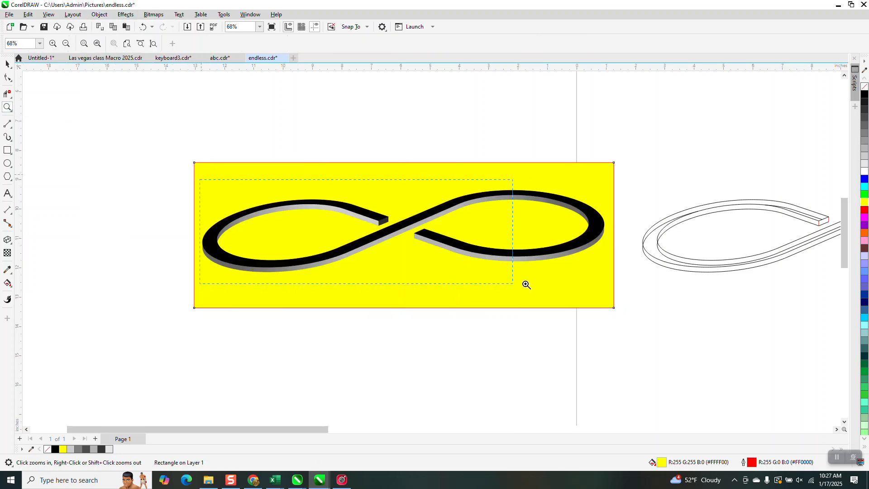
drag(199, 179, 526, 284)
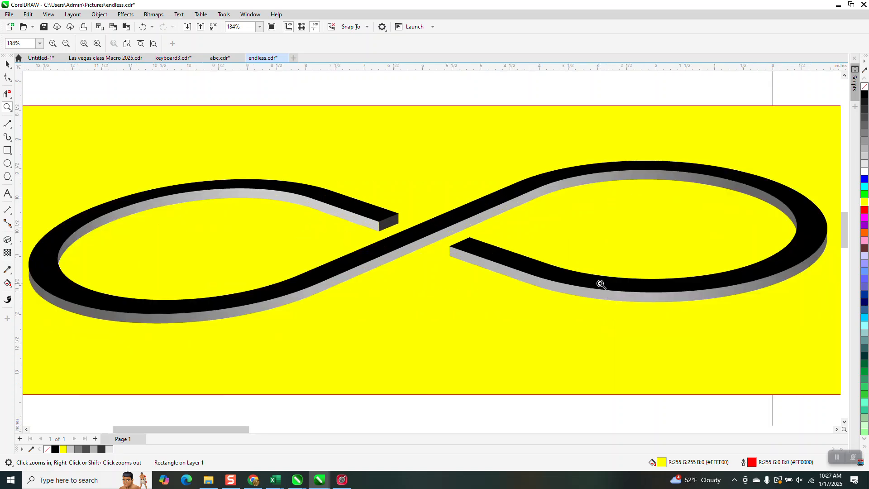